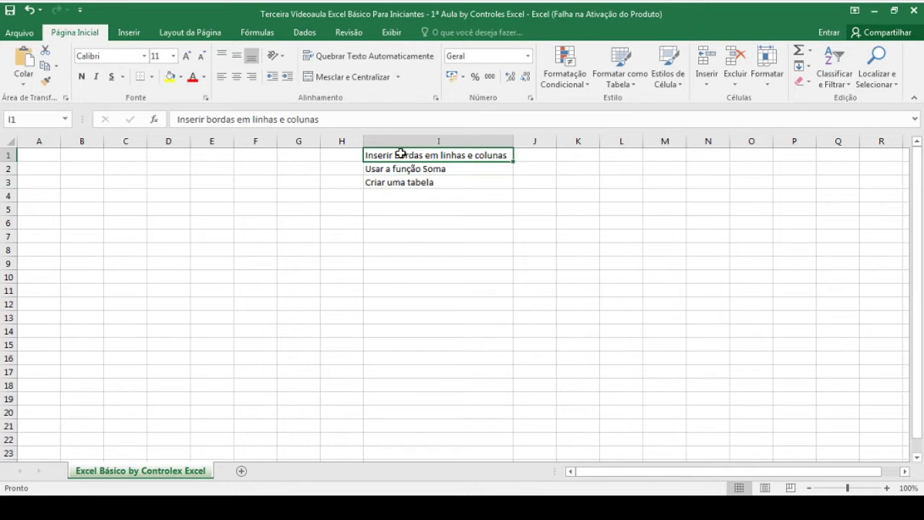
Step: Review the lesson topics listed in cells I1 to I3, ending on the first topic
{"action": "key", "text": "Down"}
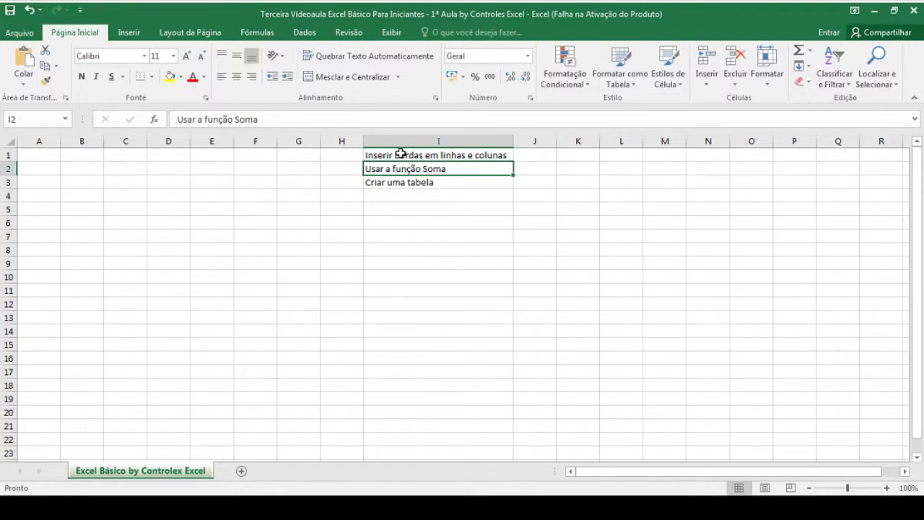
{"action": "key", "text": "Down"}
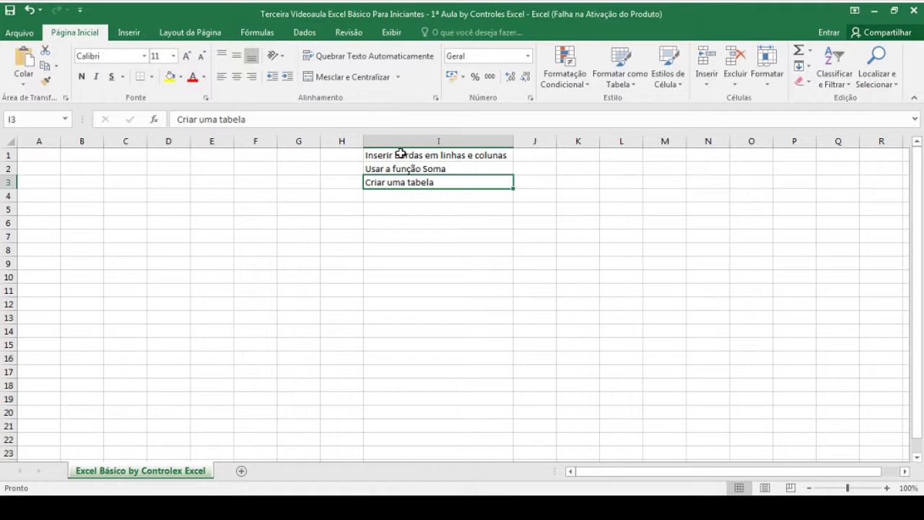
{"action": "key", "text": "Up"}
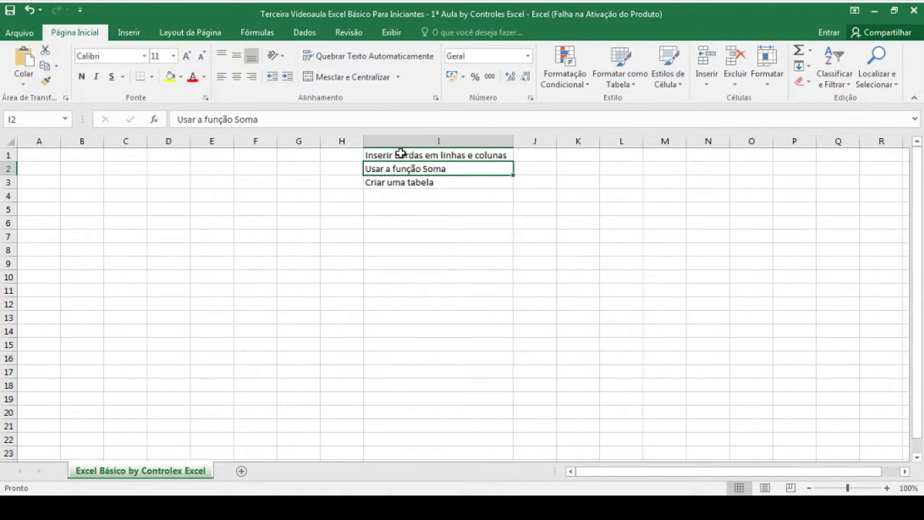
{"action": "double_click", "coordinate": [392, 184]}
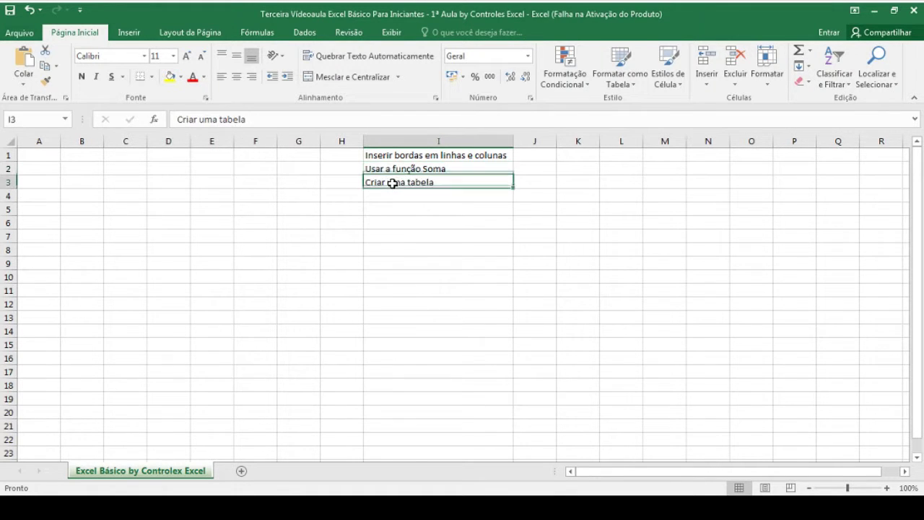
{"action": "key", "text": "Return"}
{"action": "key", "text": "Up"}
{"action": "key", "text": "Up"}
{"action": "key", "text": "Up"}
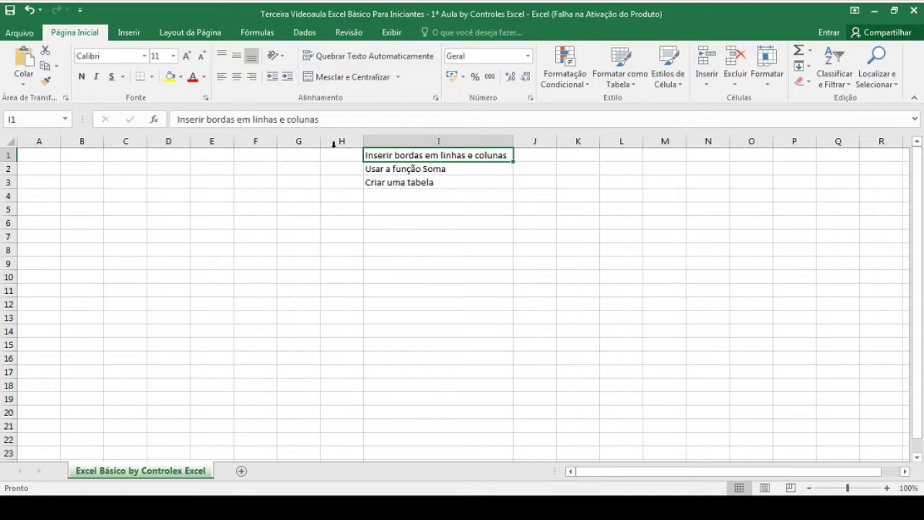
Step: Enter the number 1 in cell H1, beside the topic about inserting borders
{"action": "double_click", "coordinate": [358, 156]}
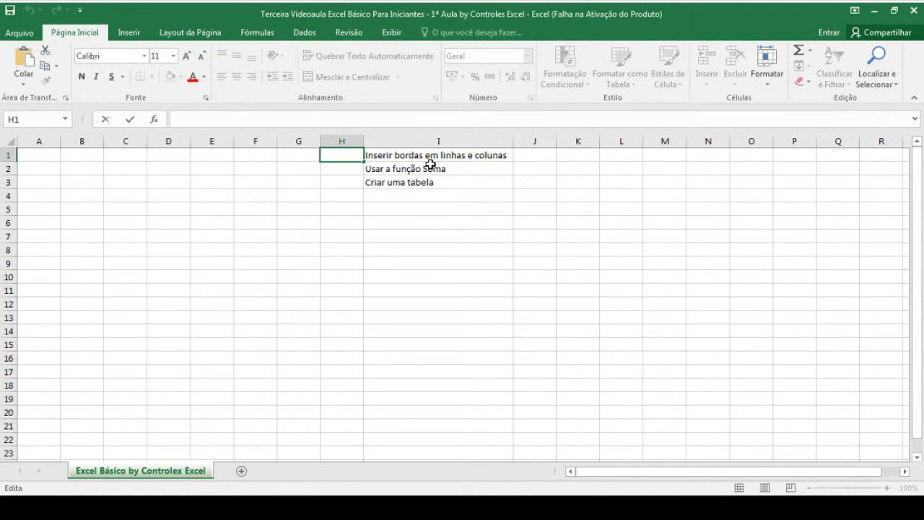
{"action": "type", "text": "1"}
{"action": "key", "text": "Return"}
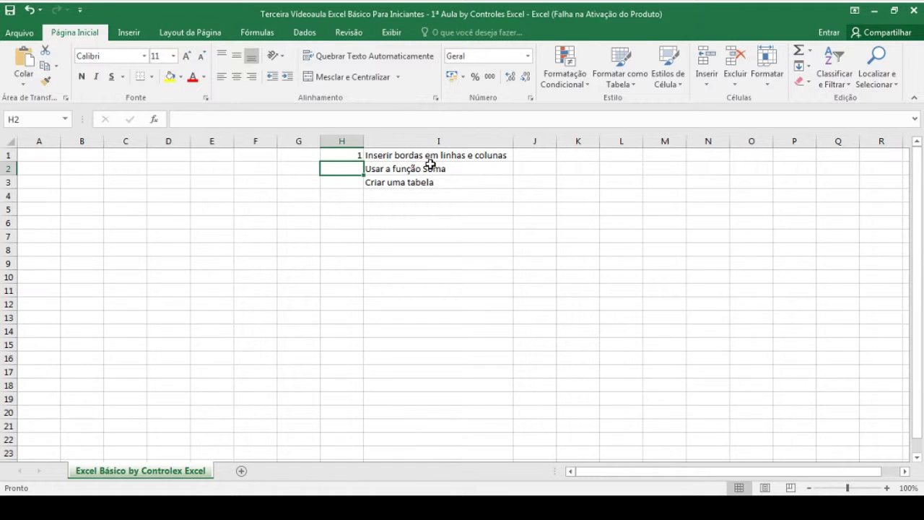
Step: Apply all borders to the range C2:E5 to form a grid of three columns and four rows
{"action": "double_click", "coordinate": [109, 172]}
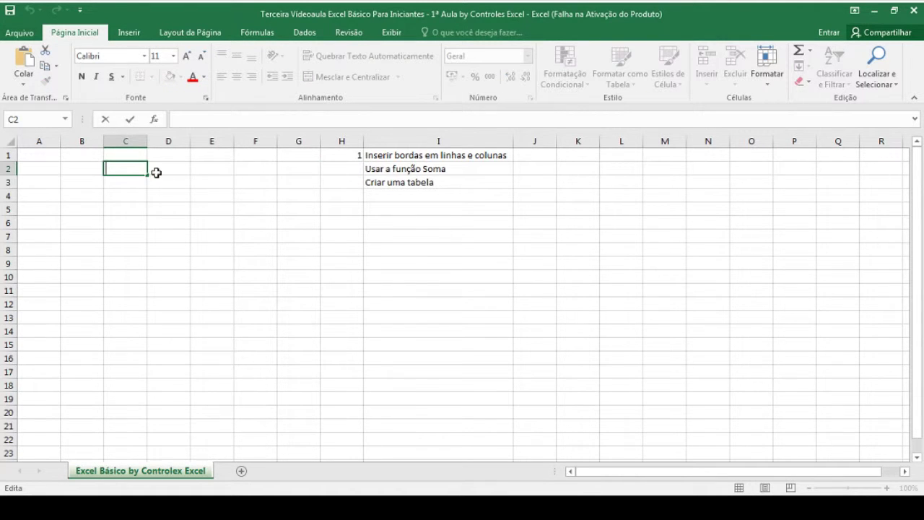
{"action": "left_click", "coordinate": [219, 215], "text": "shift"}
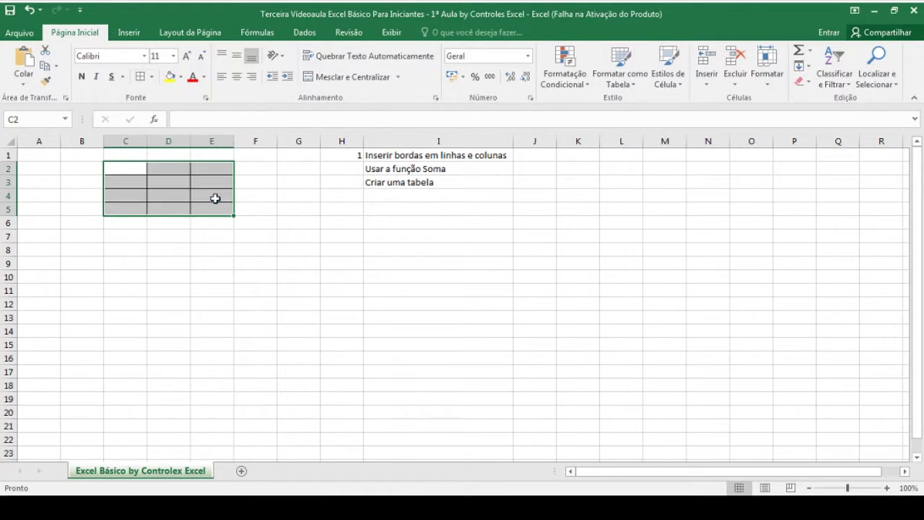
{"action": "left_click", "coordinate": [259, 210]}
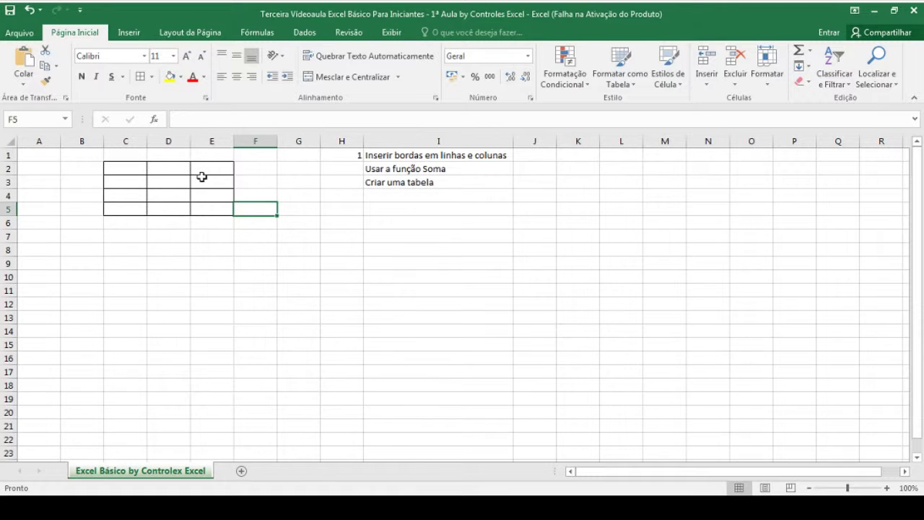
Step: Enter the header "Pessoa 1" in cell C2 of the bordered grid
{"action": "left_click", "coordinate": [137, 169]}
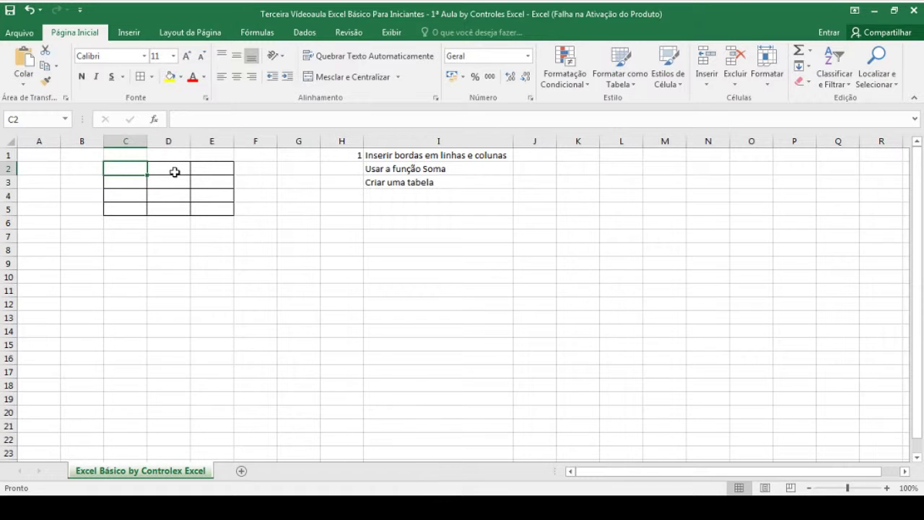
{"action": "type", "text": "F"}
{"action": "key", "text": "BackSpace"}
{"action": "type", "text": "E"}
{"action": "key", "text": "BackSpace"}
{"action": "type", "text": "Pessoa"}
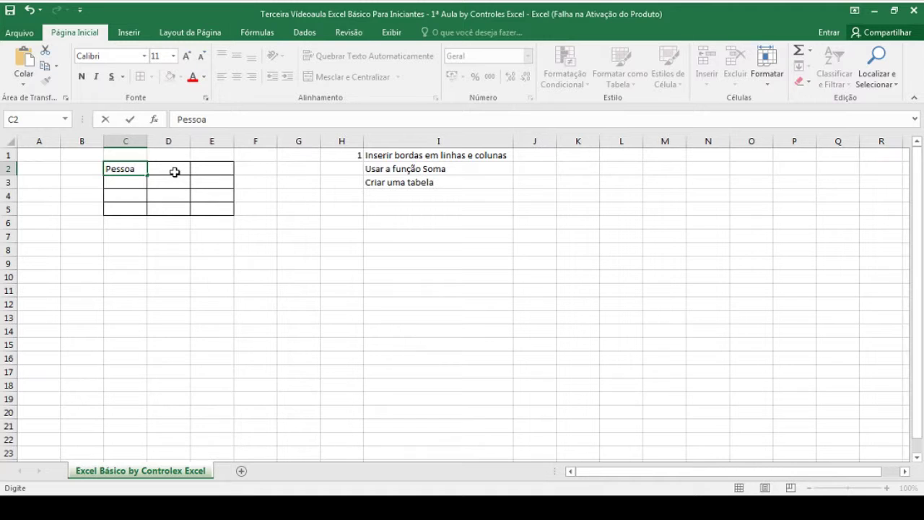
{"action": "type", "text": " 1"}
{"action": "key", "text": "Return"}
Step: Enter the headers "Pessoa 2" in cell D2 and "Pessoa 3" in cell E2
{"action": "left_click", "coordinate": [174, 171]}
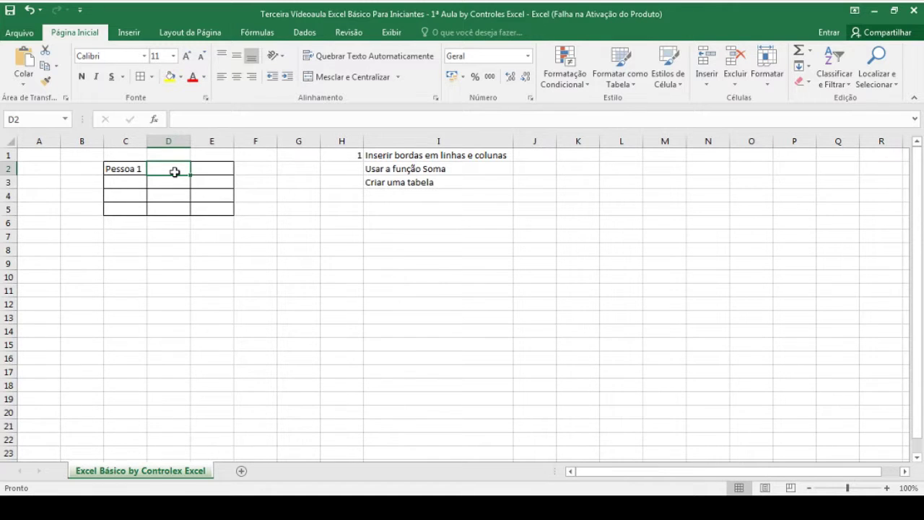
{"action": "type", "text": "Pe"}
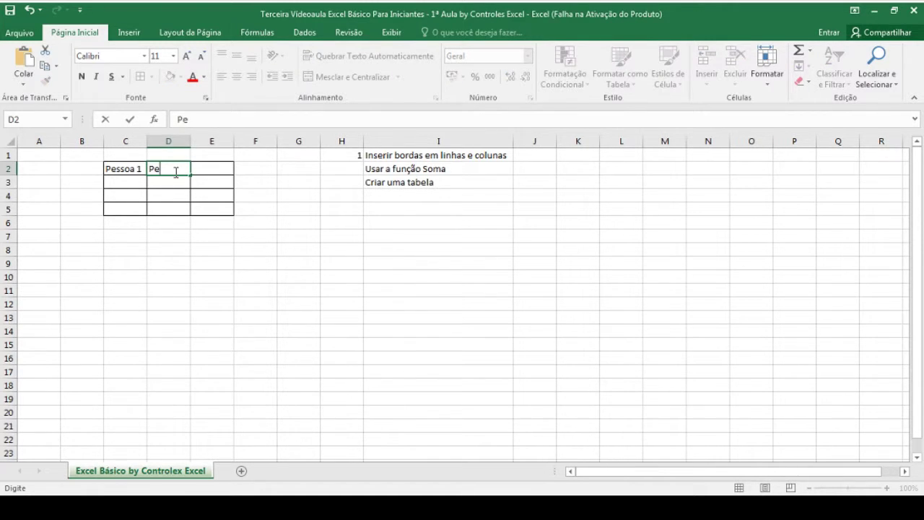
{"action": "type", "text": "ssoa 2"}
{"action": "left_click", "coordinate": [176, 174]}
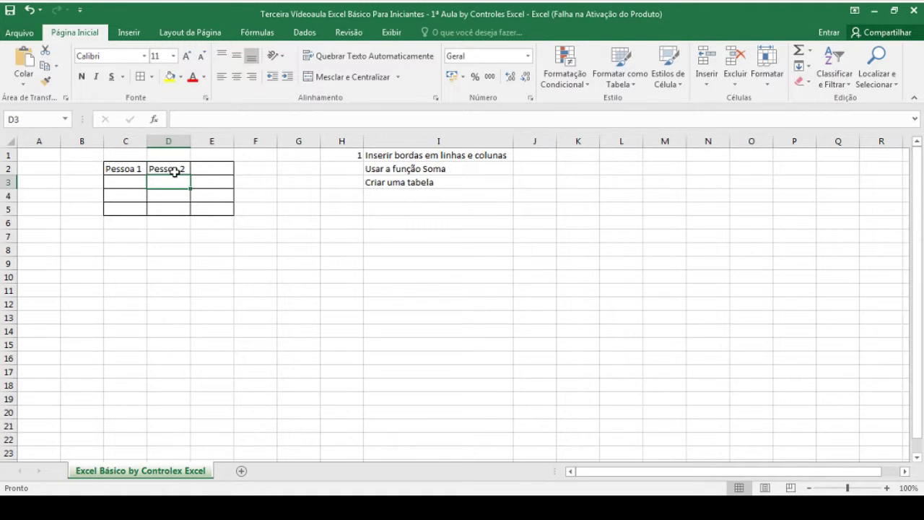
{"action": "key", "text": "Up"}
{"action": "key", "text": "Right"}
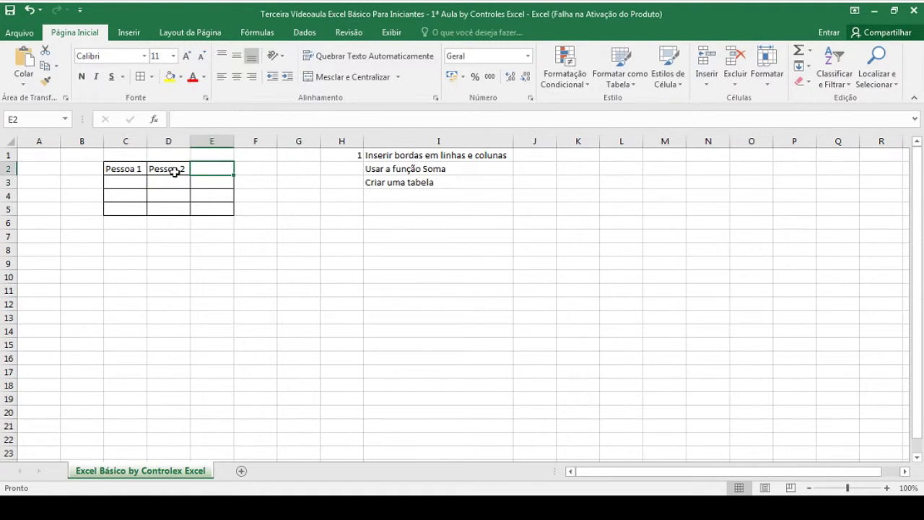
{"action": "type", "text": "Pessoa 3"}
{"action": "key", "text": "Return"}
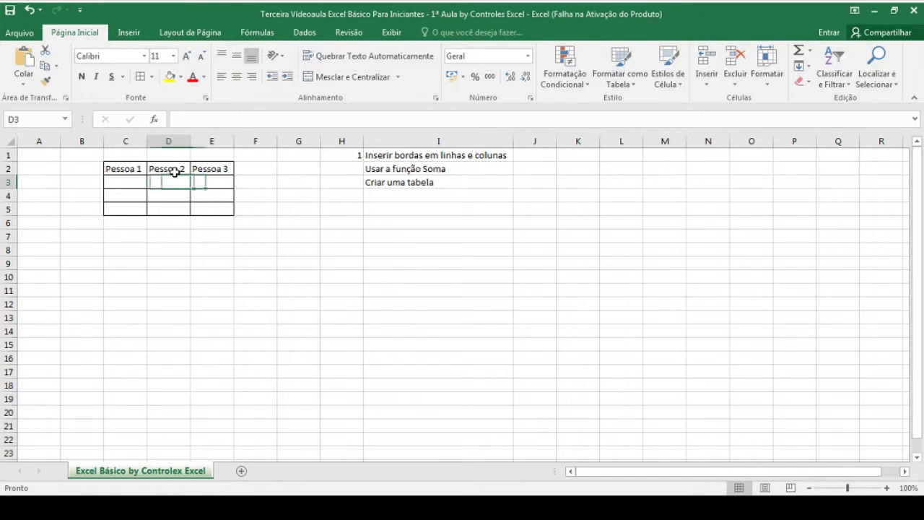
Step: Fill the first data row, C3 to E3, with the values 3, 5 and 10
{"action": "key", "text": "Left"}
{"action": "key", "text": "Left"}
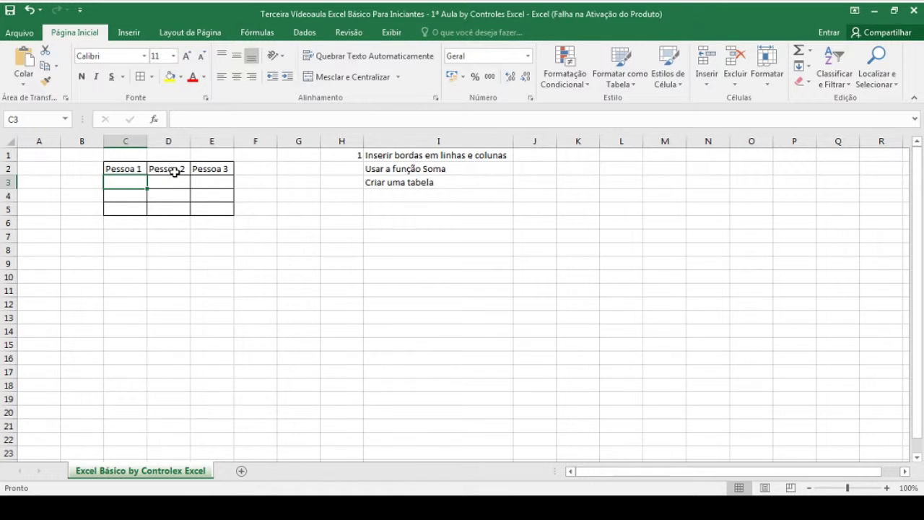
{"action": "type", "text": "3"}
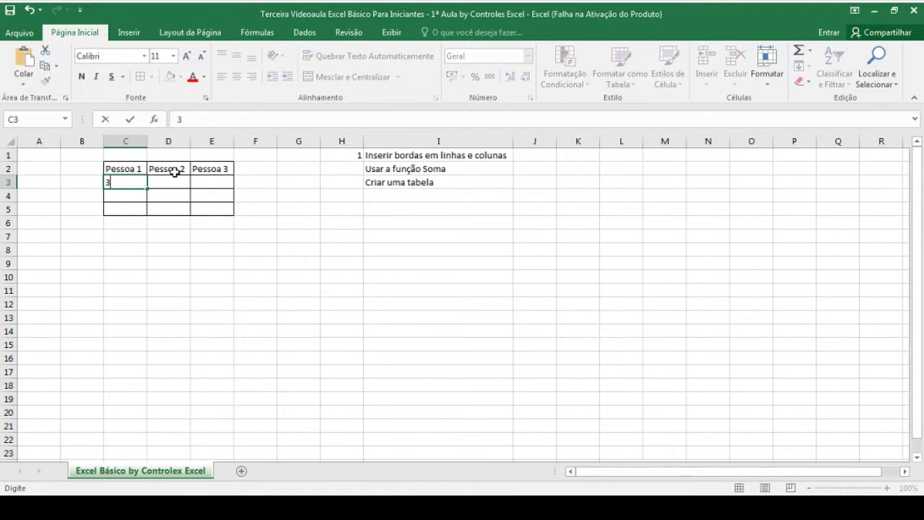
{"action": "key", "text": "Return"}
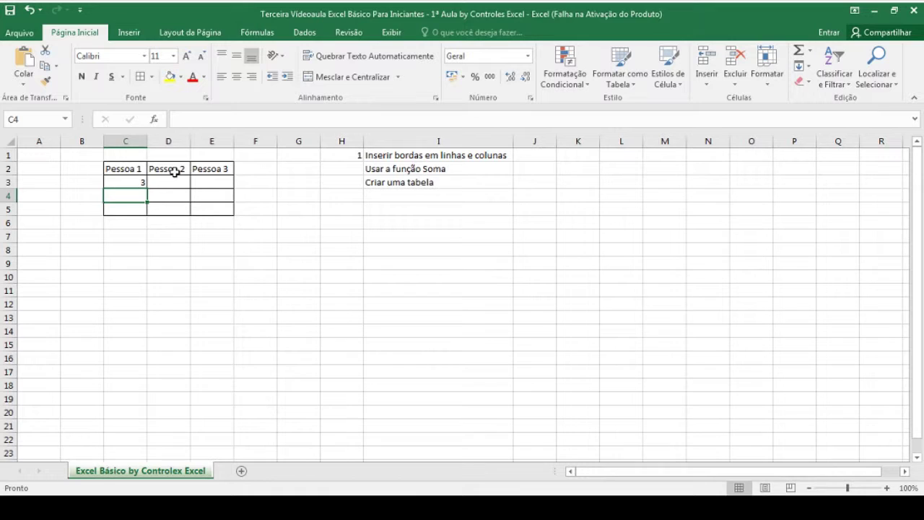
{"action": "key", "text": "Up"}
{"action": "key", "text": "Right"}
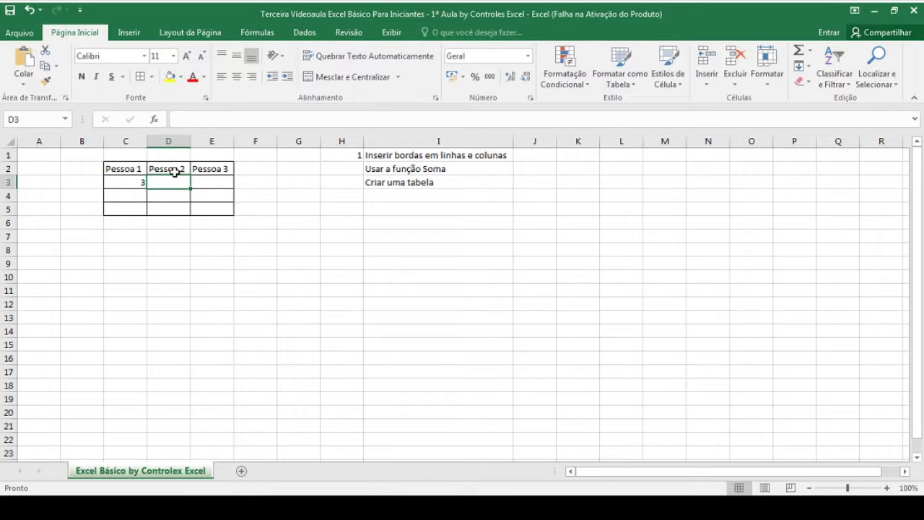
{"action": "type", "text": "5"}
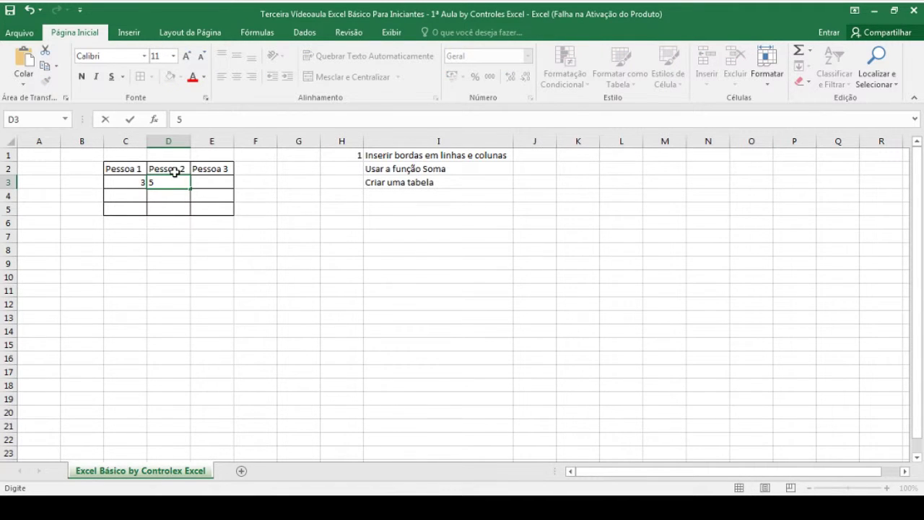
{"action": "key", "text": "Return"}
{"action": "key", "text": "Up"}
{"action": "key", "text": "Right"}
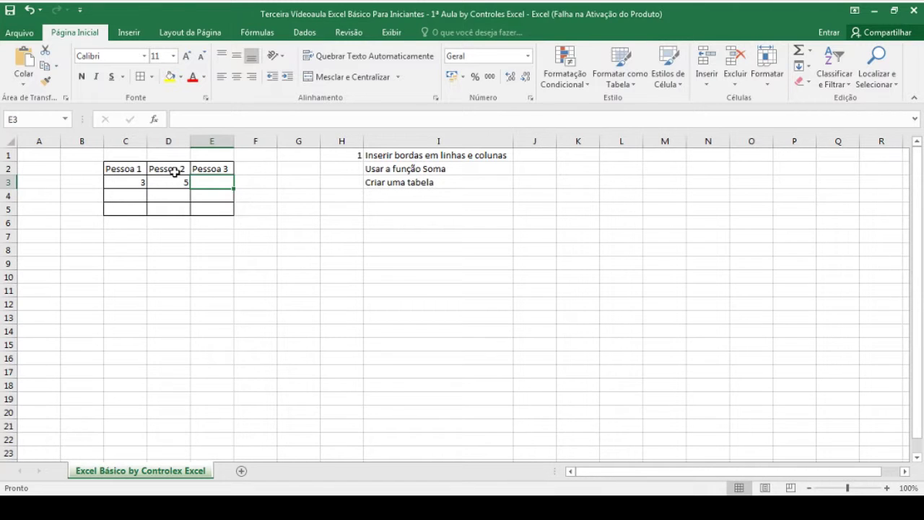
{"action": "type", "text": "10"}
{"action": "key", "text": "Return"}
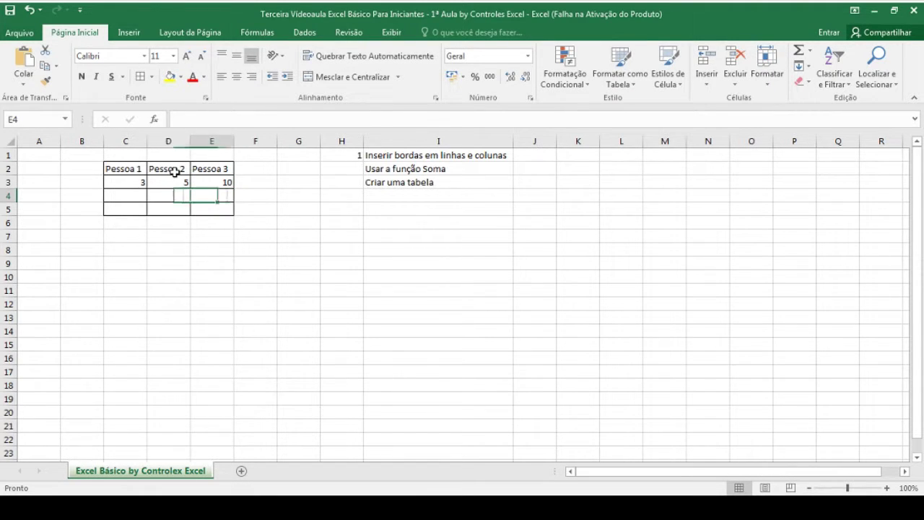
Step: Fill the second data row, C4 to E4, with the values 2, 4 and 1
{"action": "key", "text": "Left"}
{"action": "key", "text": "Left"}
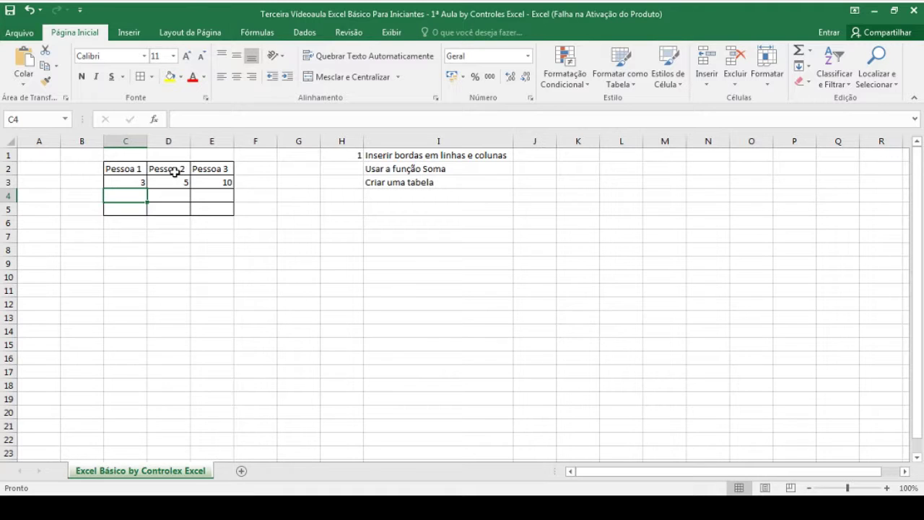
{"action": "type", "text": "2"}
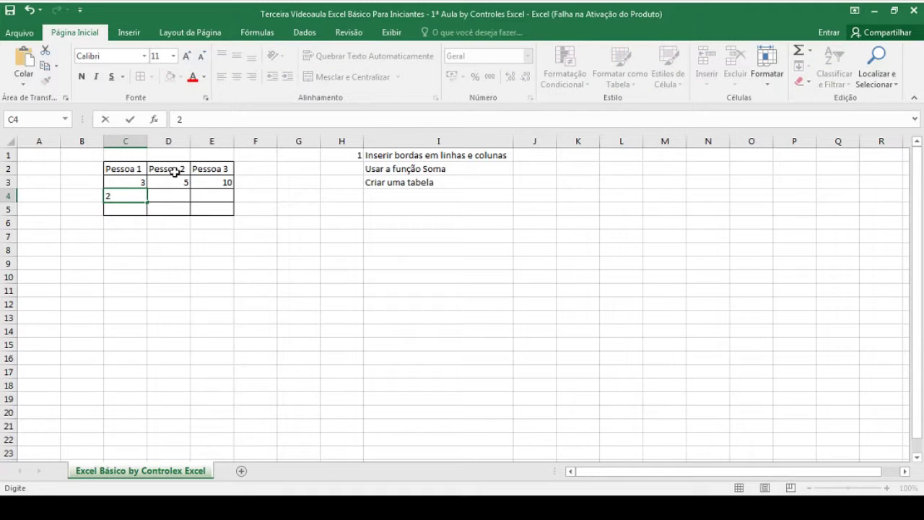
{"action": "key", "text": "Return"}
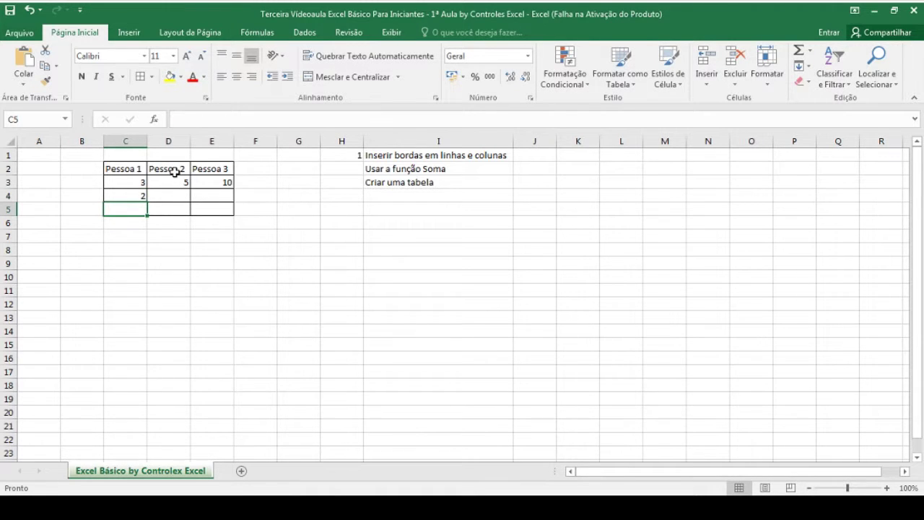
{"action": "key", "text": "Up"}
{"action": "key", "text": "Right"}
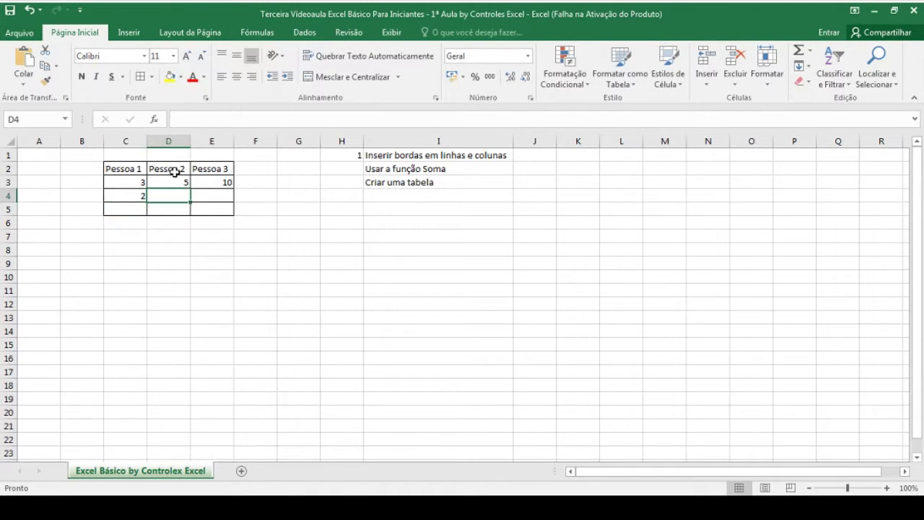
{"action": "type", "text": "4"}
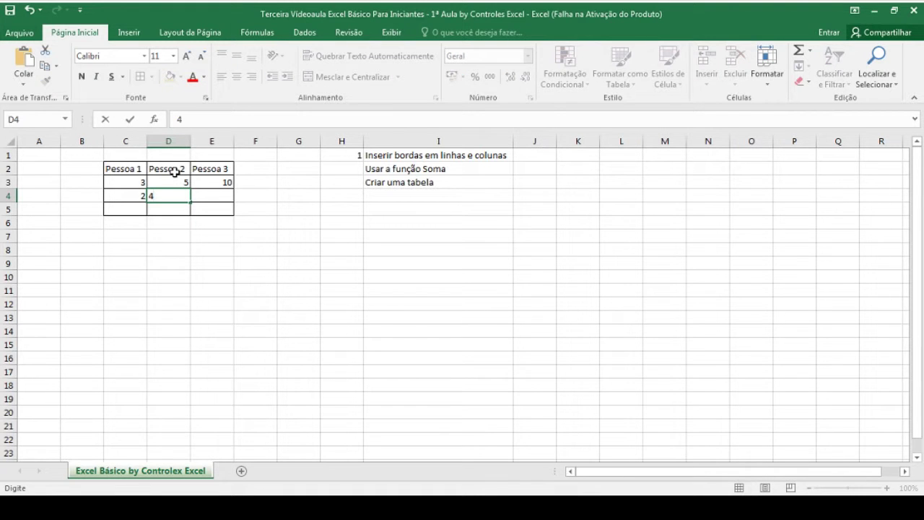
{"action": "key", "text": "Return"}
{"action": "key", "text": "Up"}
{"action": "key", "text": "Right"}
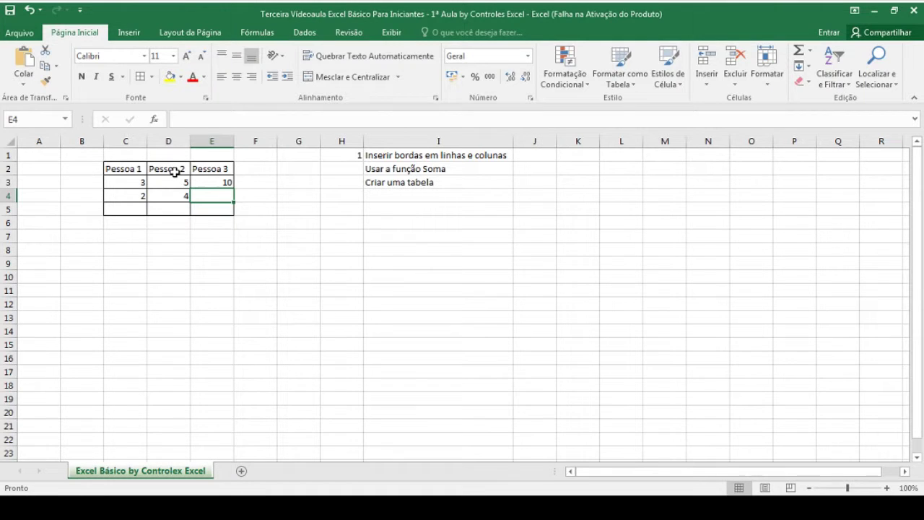
{"action": "type", "text": "1"}
{"action": "key", "text": "Return"}
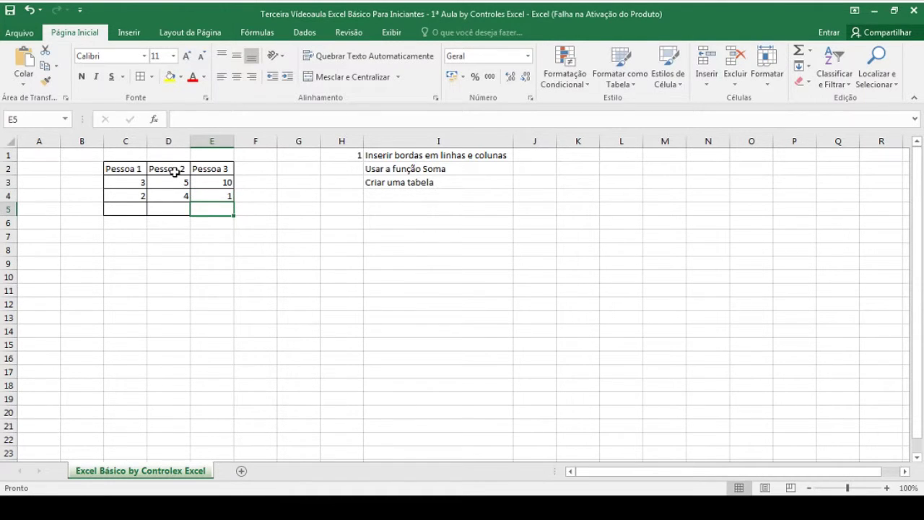
Step: Begin a formula in cell C5 with an equals sign
{"action": "key", "text": "Left"}
{"action": "key", "text": "Left"}
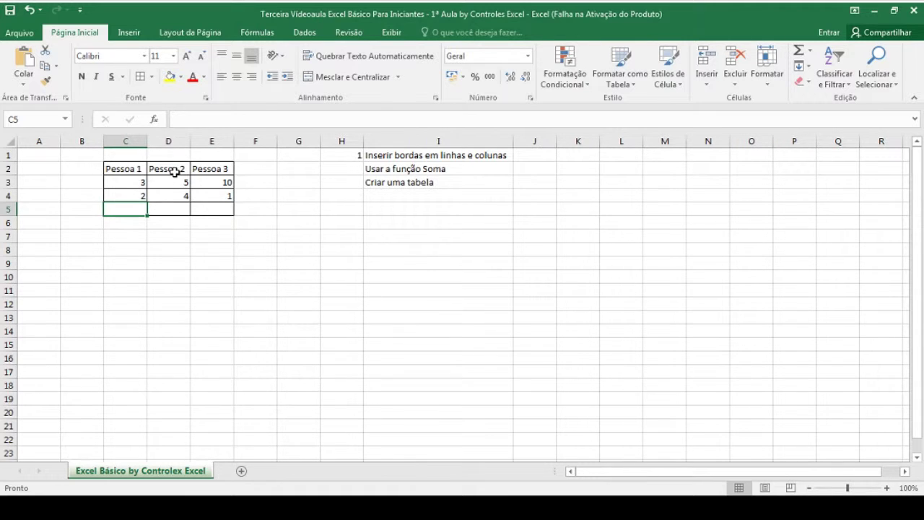
{"action": "type", "text": "+"}
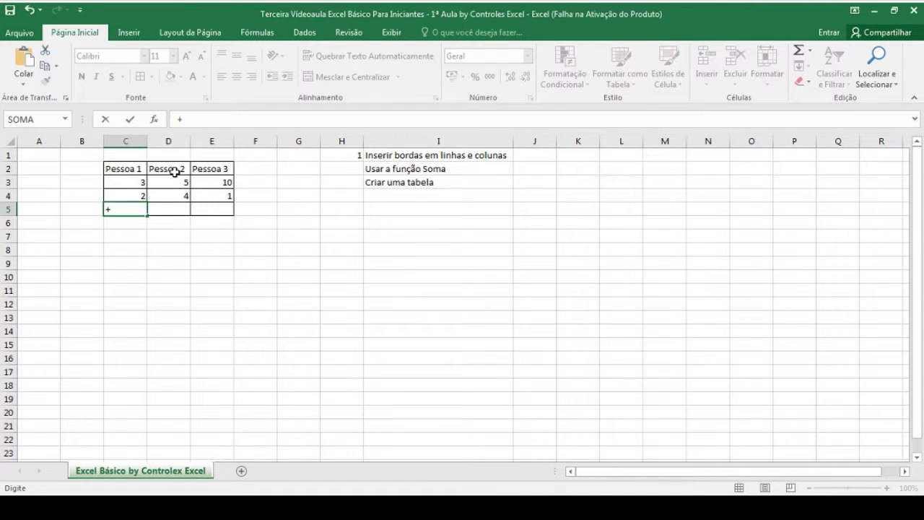
{"action": "key", "text": "BackSpace"}
{"action": "type", "text": "="}
Step: Try pointing the unfinished C5 formula at different cells in rows 3 and 4
{"action": "key", "text": "Up"}
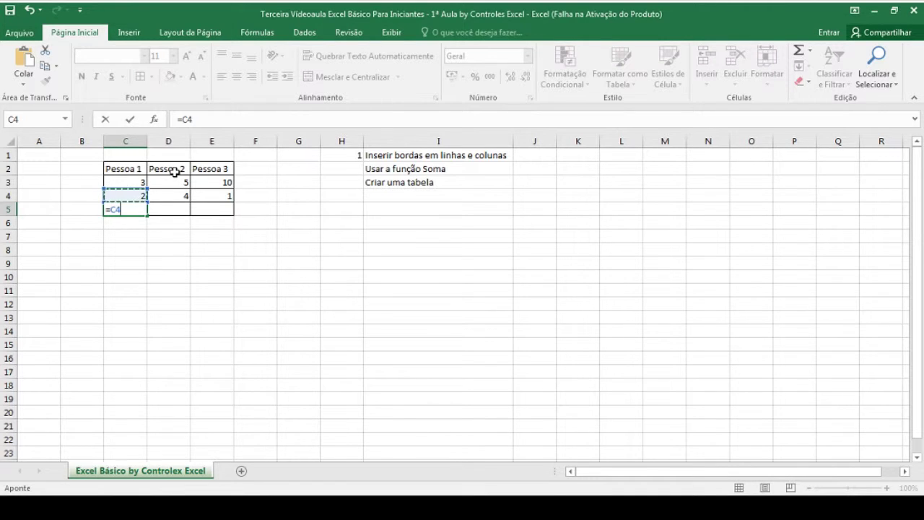
{"action": "key", "text": "Right"}
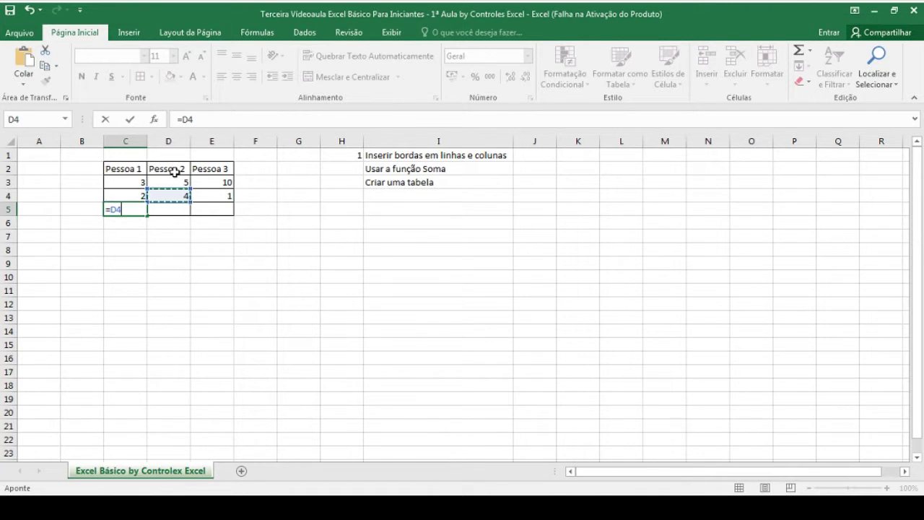
{"action": "key", "text": "Right"}
{"action": "key", "text": "Left"}
{"action": "key", "text": "Left"}
{"action": "key", "text": "Left"}
{"action": "key", "text": "Right"}
{"action": "key", "text": "Right"}
{"action": "key", "text": "Right"}
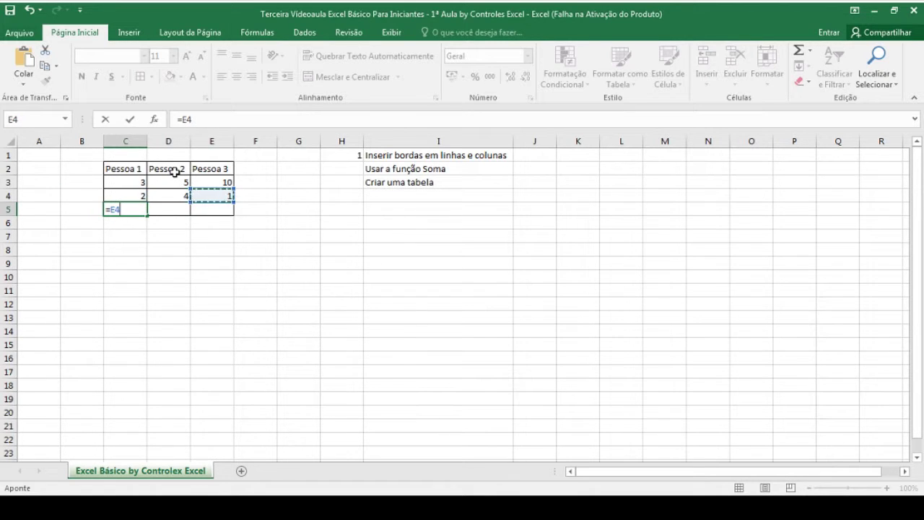
{"action": "key", "text": "Left"}
{"action": "key", "text": "Left"}
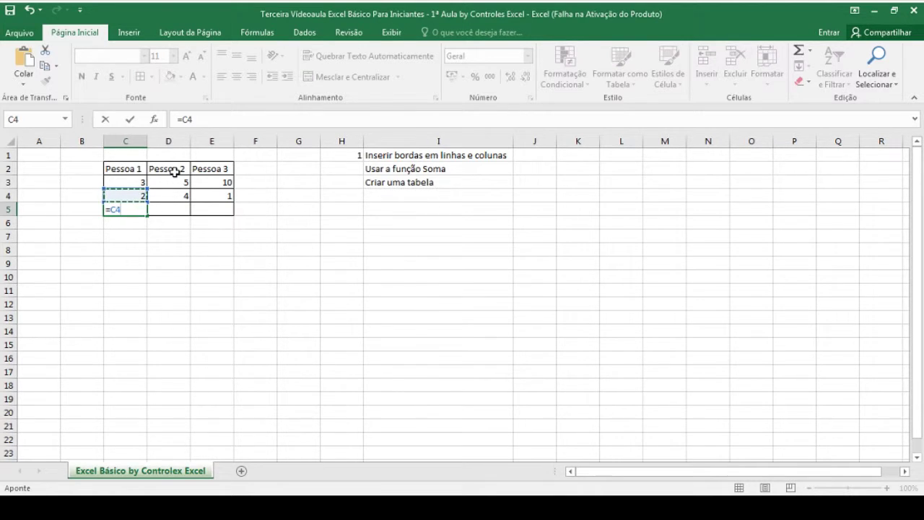
{"action": "key", "text": "Up"}
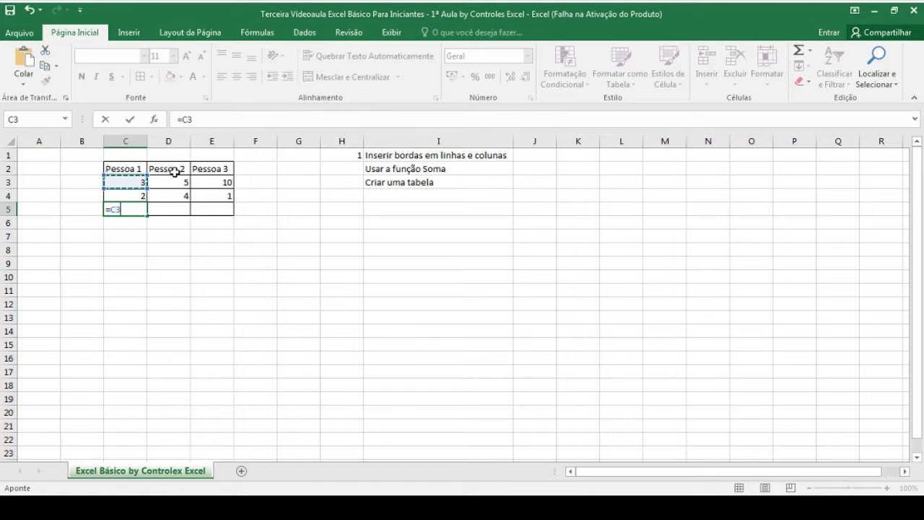
{"action": "key", "text": "Left"}
{"action": "key", "text": "Left"}
{"action": "key", "text": "Right"}
{"action": "key", "text": "Right"}
{"action": "key", "text": "Down"}
{"action": "key", "text": "Down"}
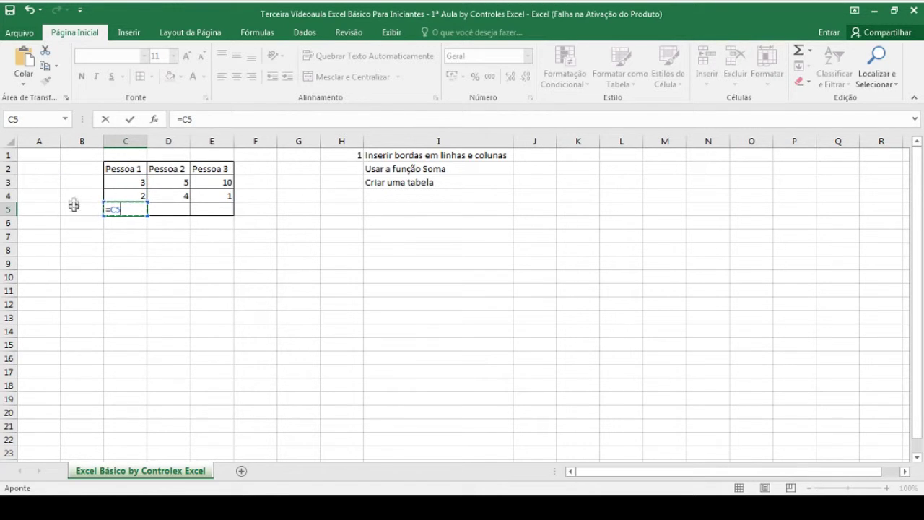
Step: Complete the formula in cell C5 as =SOMA(C3+2)
{"action": "left_click", "coordinate": [110, 209]}
{"action": "type", "text": "Soma"}
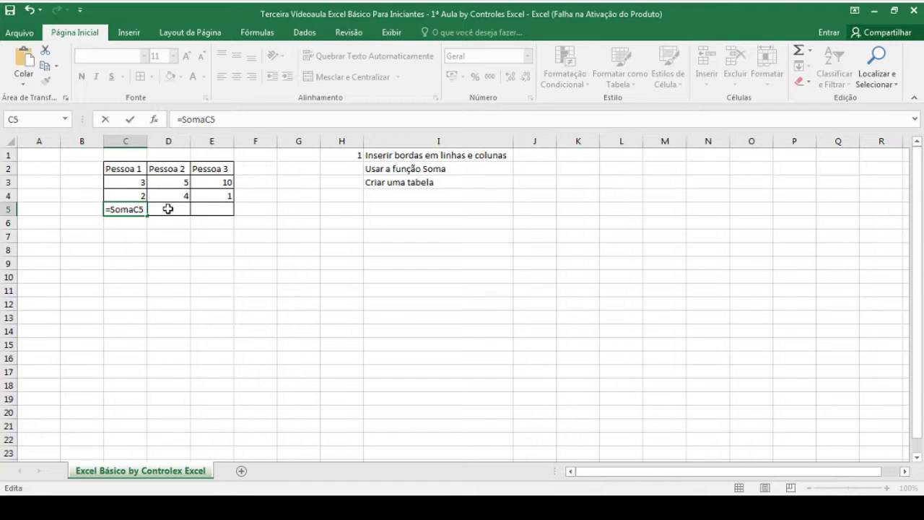
{"action": "type", "text": "("}
{"action": "key", "text": "BackSpace"}
{"action": "type", "text": "3"}
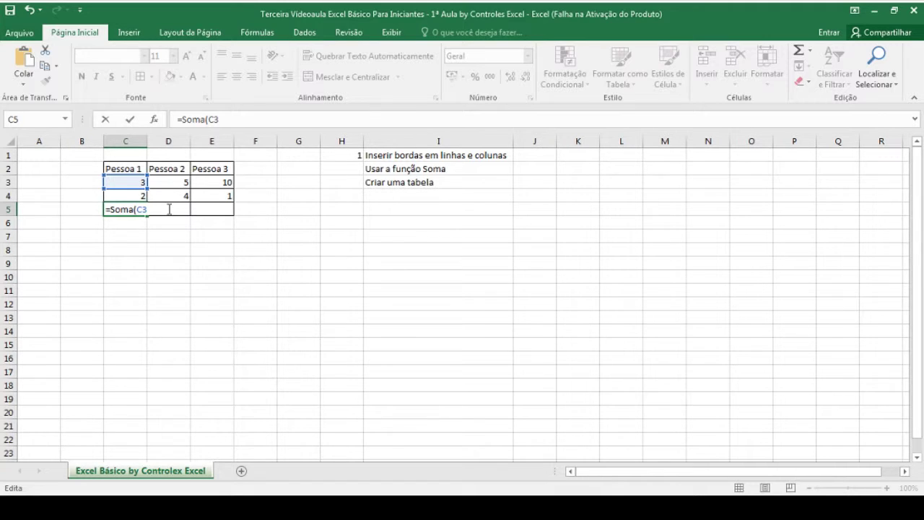
{"action": "type", "text": "+2"}
{"action": "type", "text": ")"}
{"action": "key", "text": "Return"}
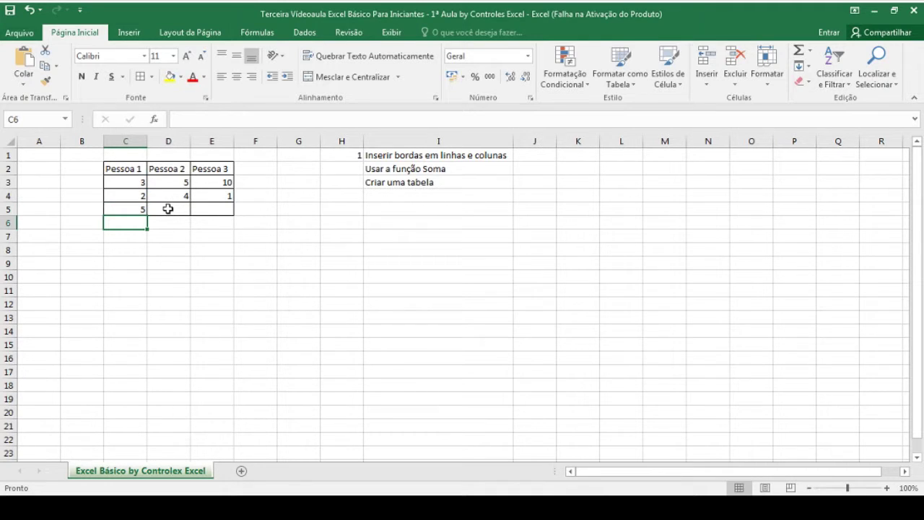
Step: Examine the SOMA formula in cell C5 and the cell it references
{"action": "key", "text": "Up"}
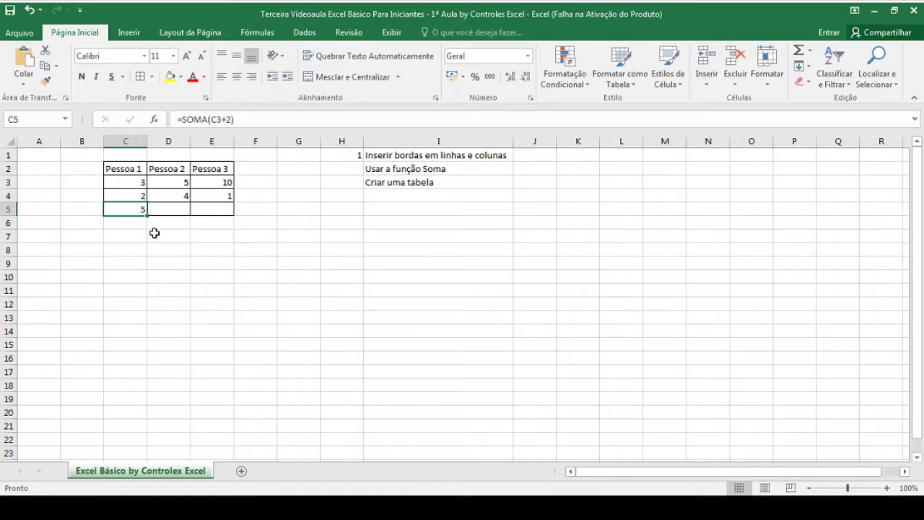
{"action": "double_click", "coordinate": [157, 234]}
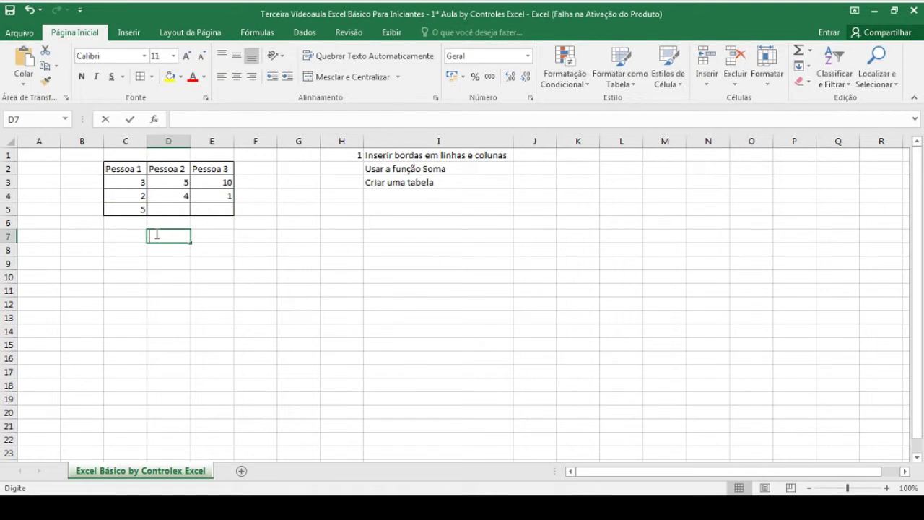
{"action": "left_click", "coordinate": [205, 235]}
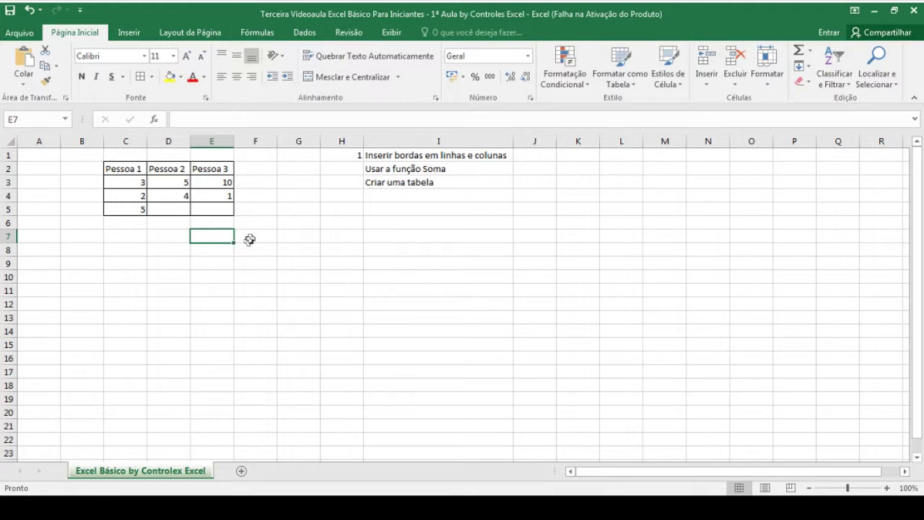
{"action": "left_click", "coordinate": [139, 208]}
{"action": "type", "text": "=SOMA(C3+2)"}
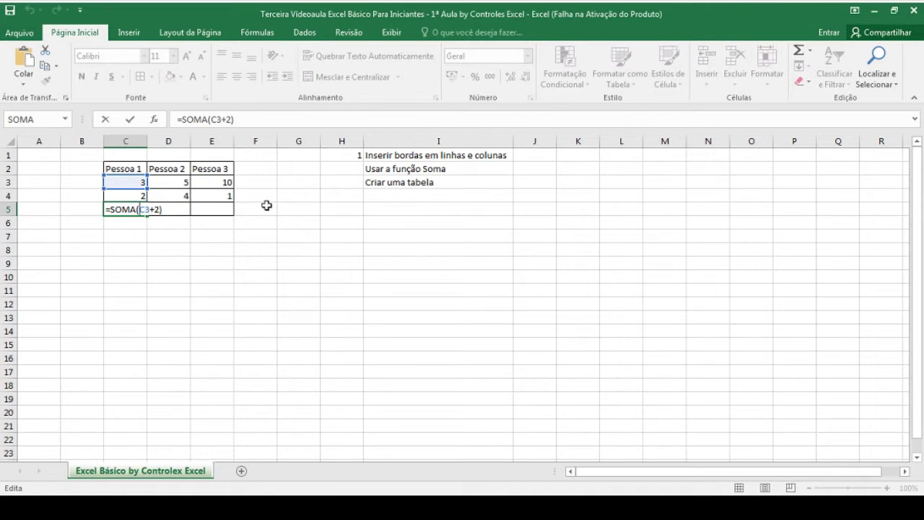
{"action": "key", "text": "Tab"}
Step: Fill the C5 formula across to cells D5 and E5
{"action": "key", "text": "Left"}
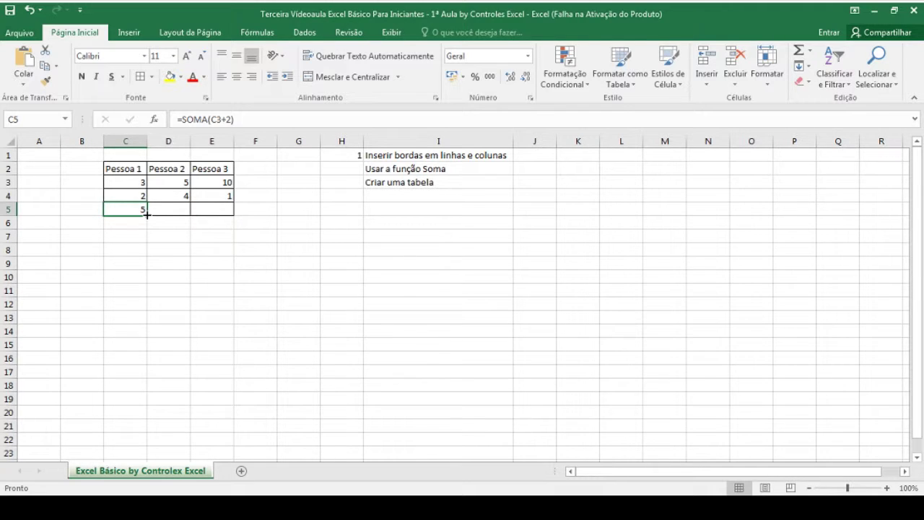
{"action": "left_click_drag", "start_coordinate": [147, 214], "coordinate": [219, 211]}
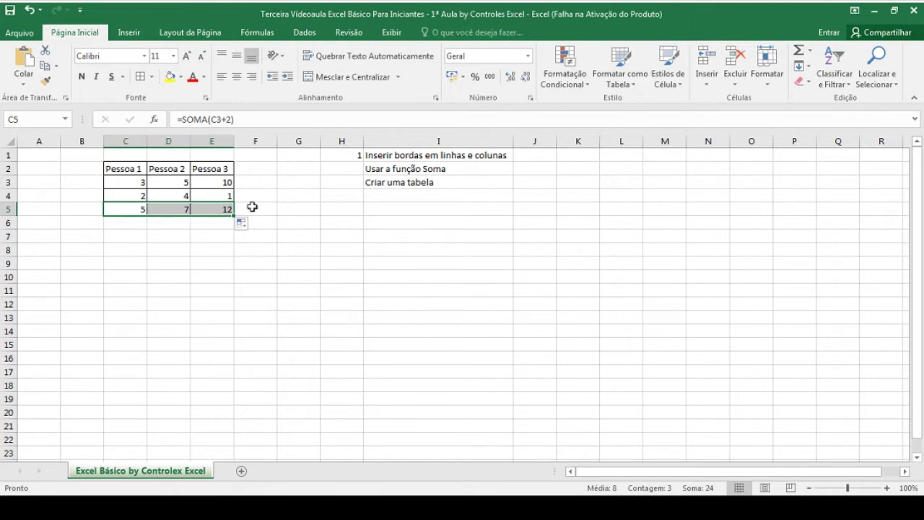
Step: Examine the filled formulas in cells C5, D5 and E5 one by one
{"action": "left_click", "coordinate": [144, 209]}
{"action": "key", "text": "Right"}
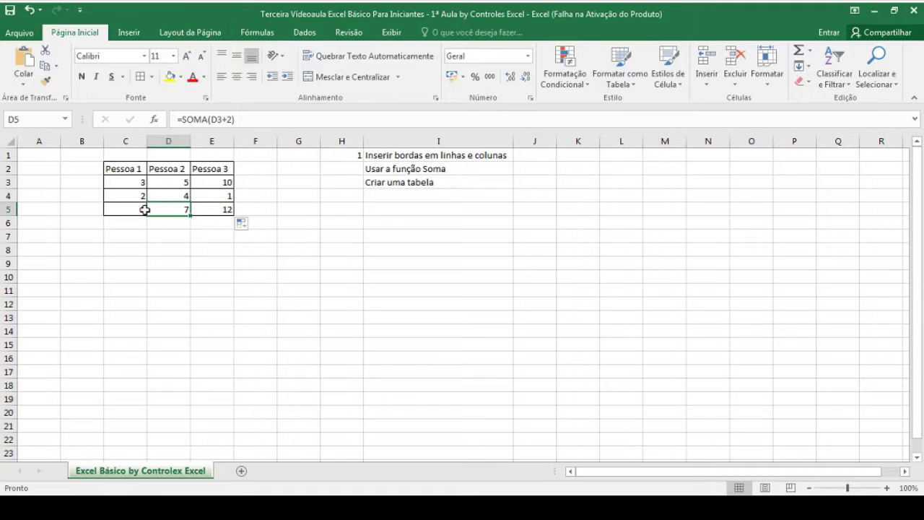
{"action": "key", "text": "Right"}
{"action": "key", "text": "Left"}
{"action": "key", "text": "Left"}
{"action": "key", "text": "Right"}
{"action": "key", "text": "Right"}
{"action": "key", "text": "Left"}
{"action": "key", "text": "Left"}
{"action": "key", "text": "Right"}
{"action": "key", "text": "Left"}
Step: Enter the row label "Tarefa 1" in cell B3
{"action": "key", "text": "Left"}
{"action": "key", "text": "Up"}
{"action": "key", "text": "Up"}
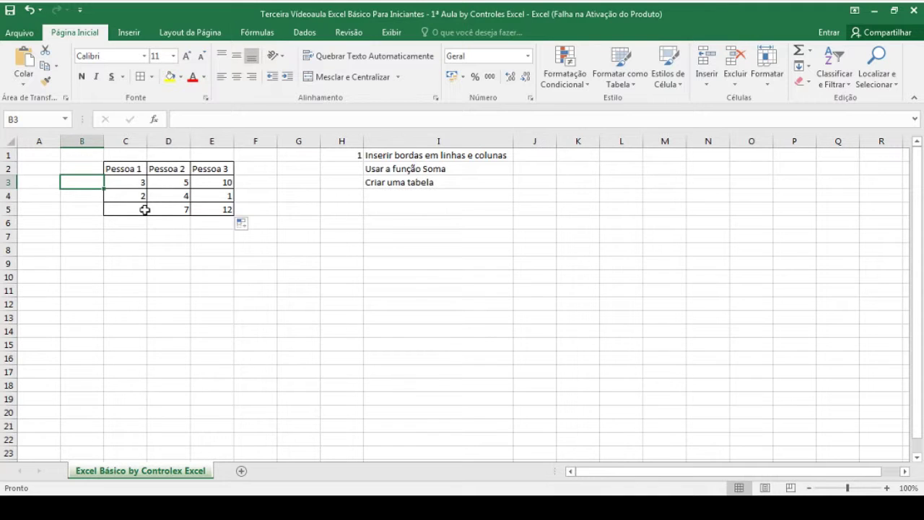
{"action": "type", "text": "T"}
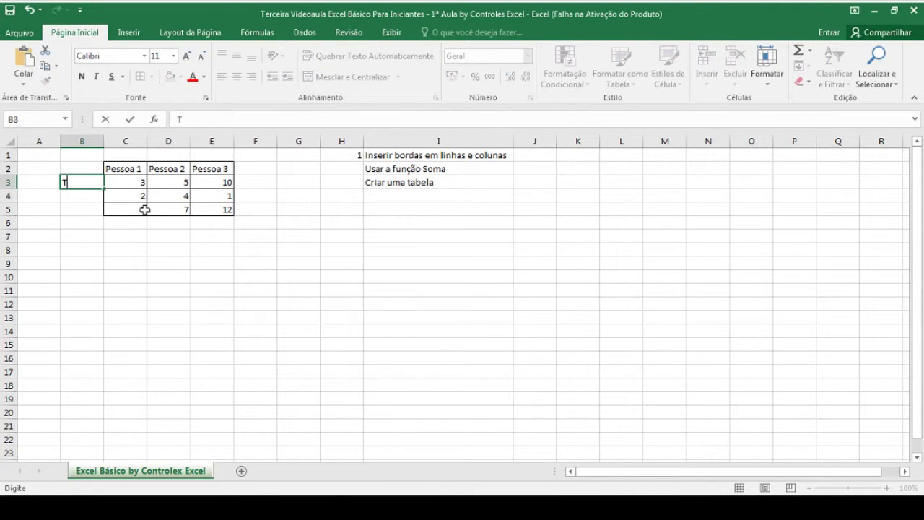
{"action": "type", "text": "arefe"}
{"action": "key", "text": "BackSpace"}
{"action": "type", "text": "a"}
{"action": "key", "text": "Return"}
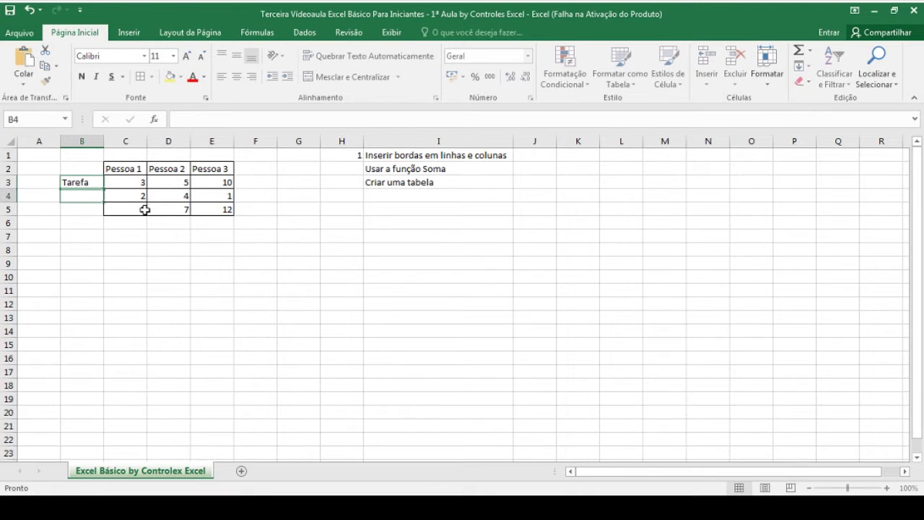
{"action": "key", "text": "Up"}
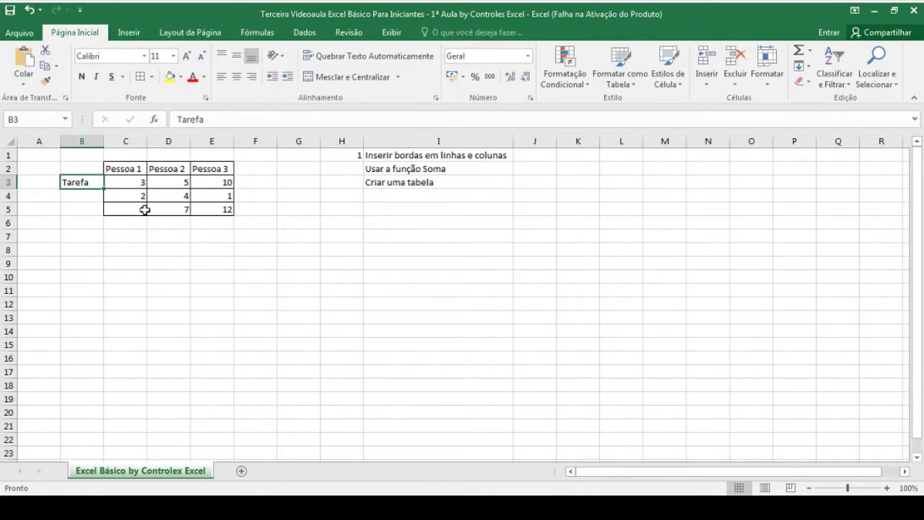
{"action": "key", "text": "F2"}
{"action": "type", "text": "1"}
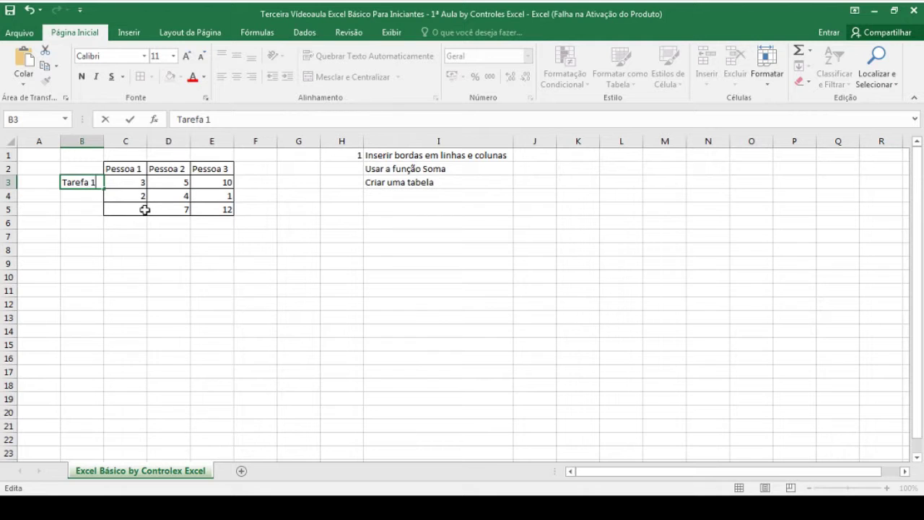
{"action": "key", "text": "Return"}
Step: Enter the row label "Tarefa 2" in cell B4
{"action": "type", "text": "Tarefa 1"}
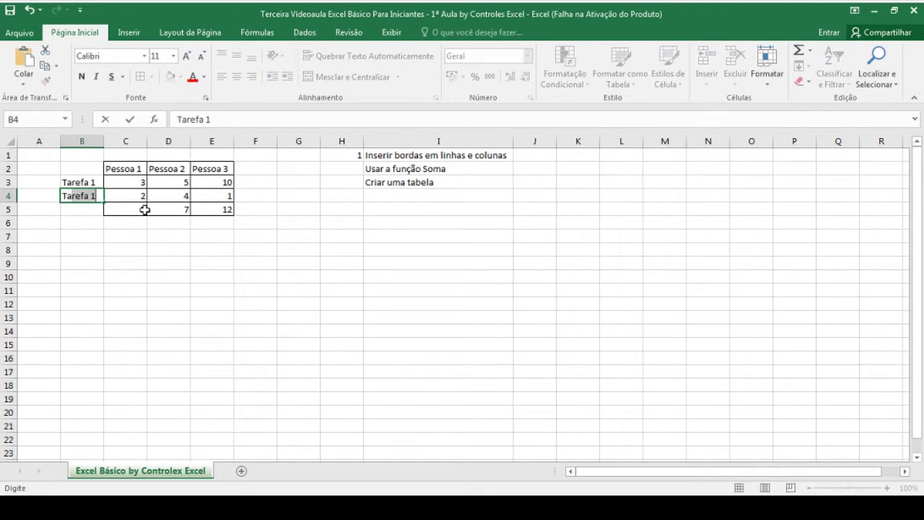
{"action": "key", "text": "Right"}
{"action": "key", "text": "Right"}
{"action": "key", "text": "Left"}
{"action": "key", "text": "Left"}
{"action": "key", "text": "F2"}
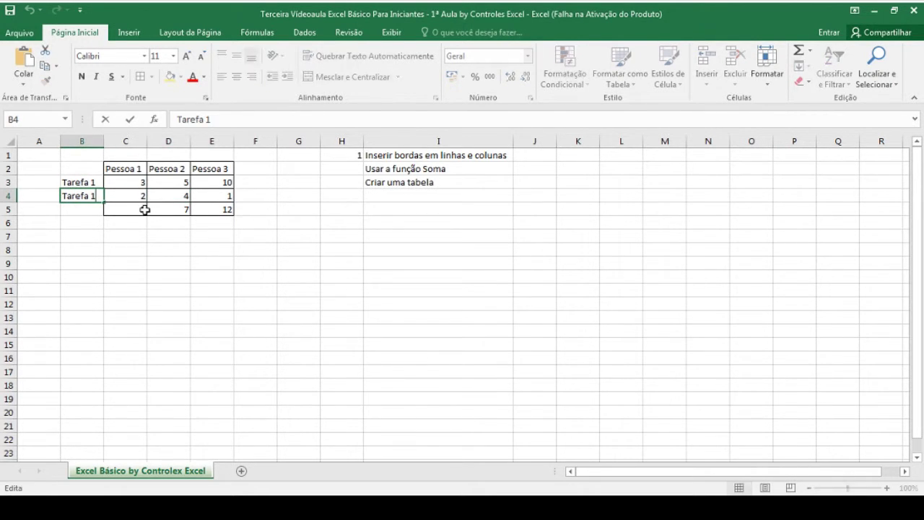
{"action": "key", "text": "BackSpace"}
{"action": "type", "text": "2"}
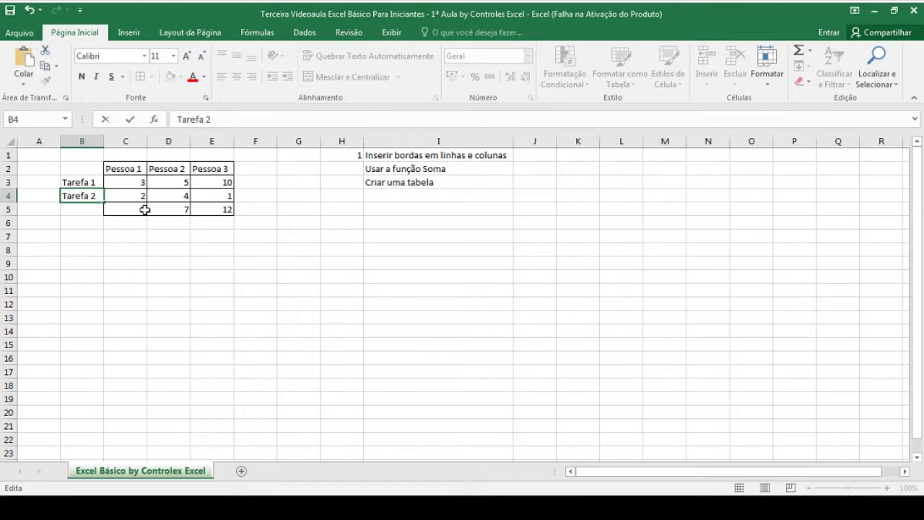
{"action": "key", "text": "Return"}
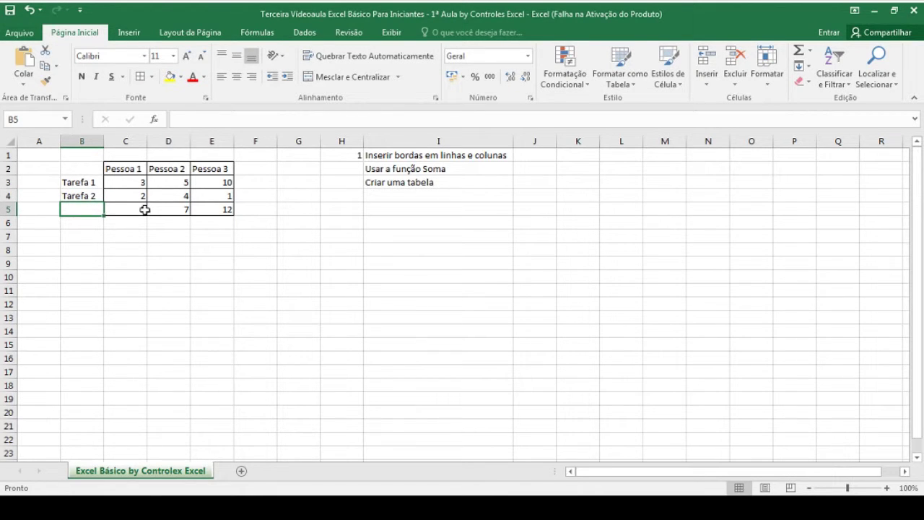
Step: Enter the row label "Totais" in cell B5
{"action": "type", "text": "T"}
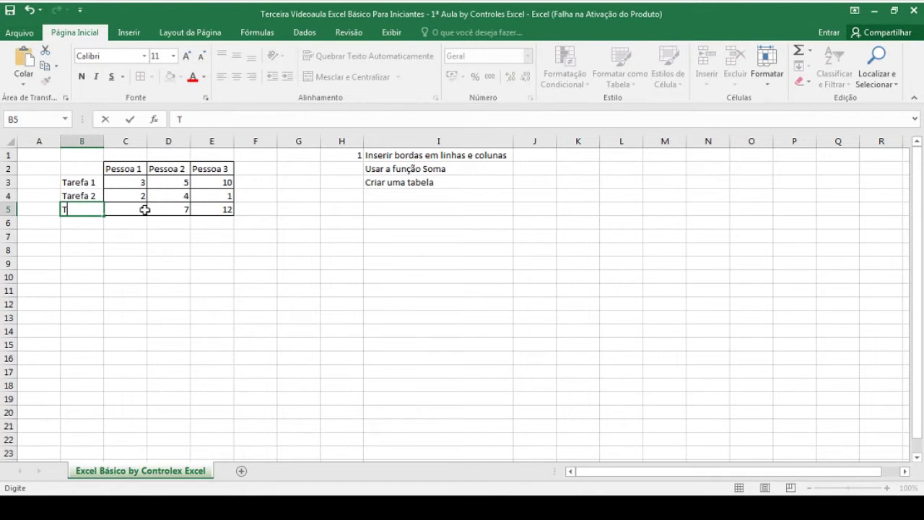
{"action": "type", "text": "otais"}
{"action": "key", "text": "Return"}
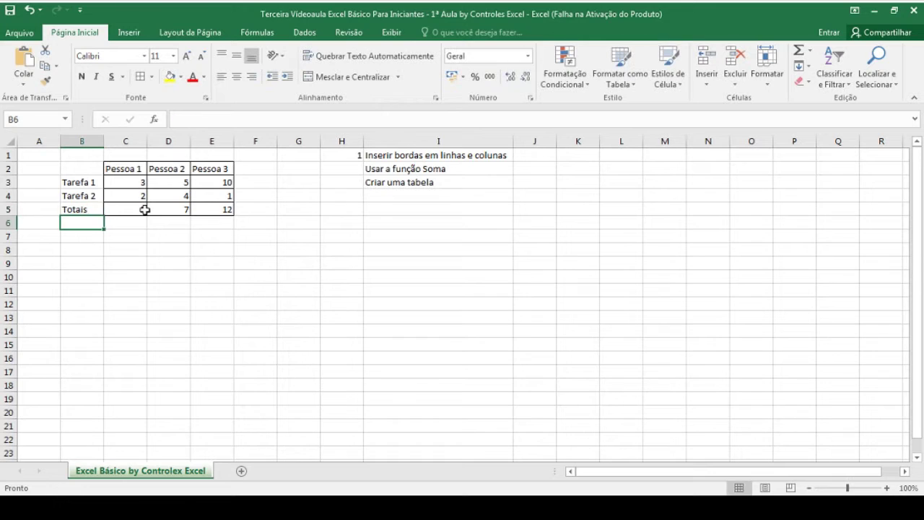
Step: Apply a thick outside border around the row labels in B3 to B5
{"action": "key", "text": "Up"}
{"action": "key", "text": "Up"}
{"action": "key", "text": "Up"}
{"action": "key", "text": "Up"}
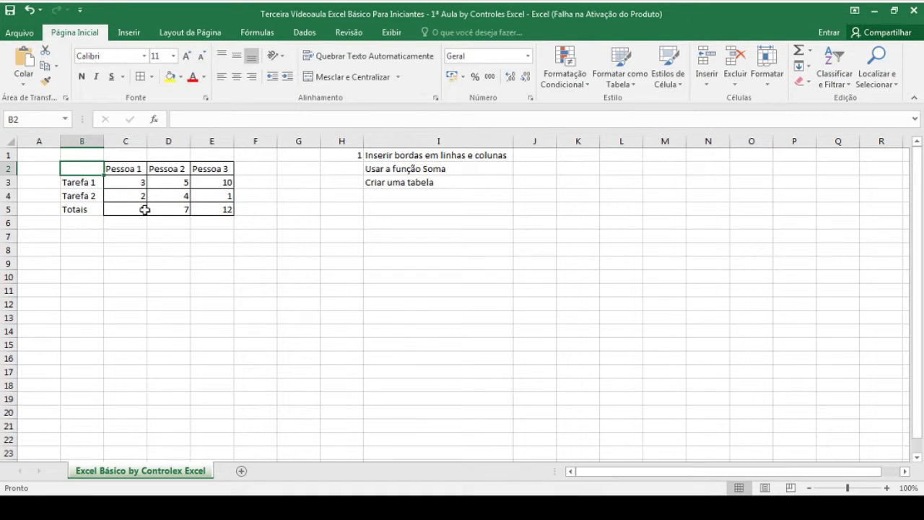
{"action": "key", "text": "Down"}
{"action": "key", "text": "shift+Down"}
{"action": "key", "text": "shift+Down"}
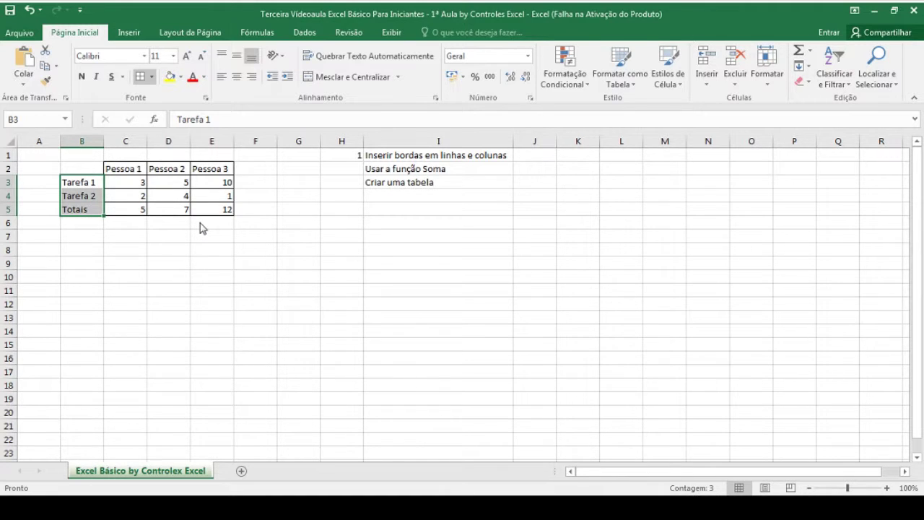
{"action": "left_click", "coordinate": [243, 224]}
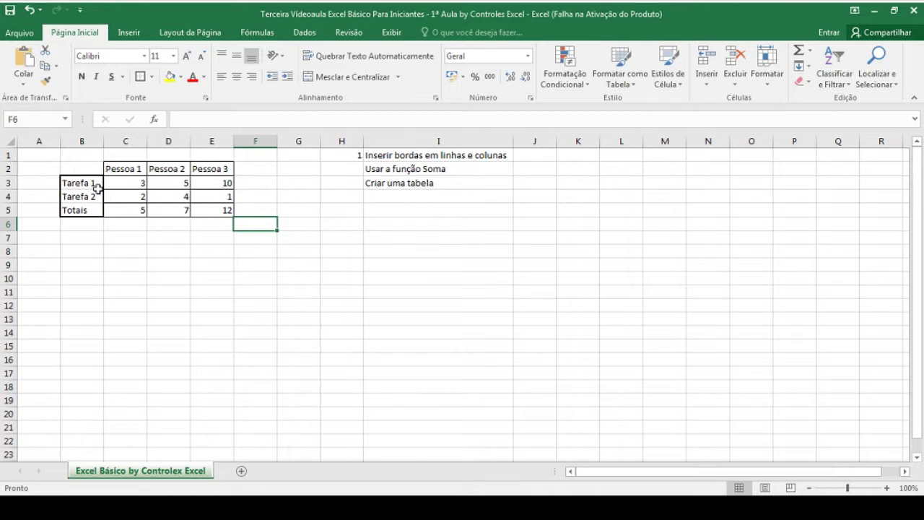
Step: Apply the same thick outside border around the header cells C2 to E2
{"action": "left_click", "coordinate": [109, 169]}
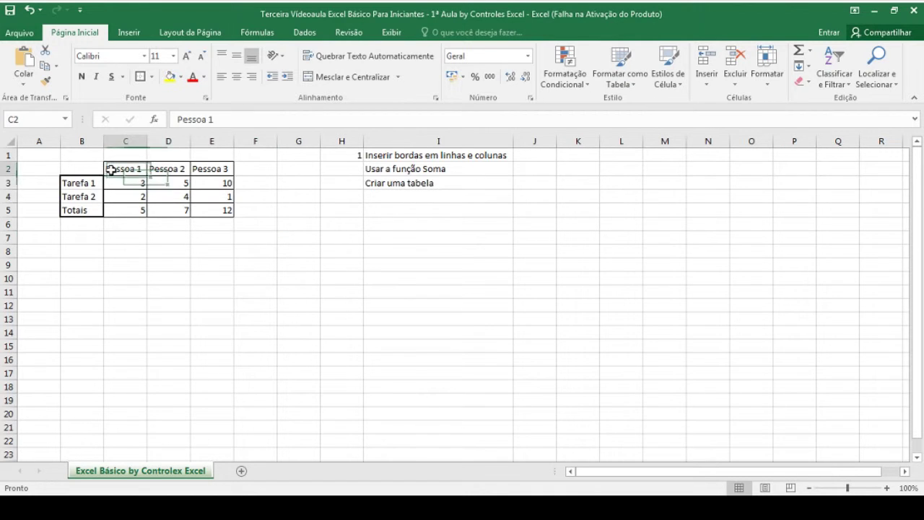
{"action": "left_click", "coordinate": [207, 166], "text": "shift"}
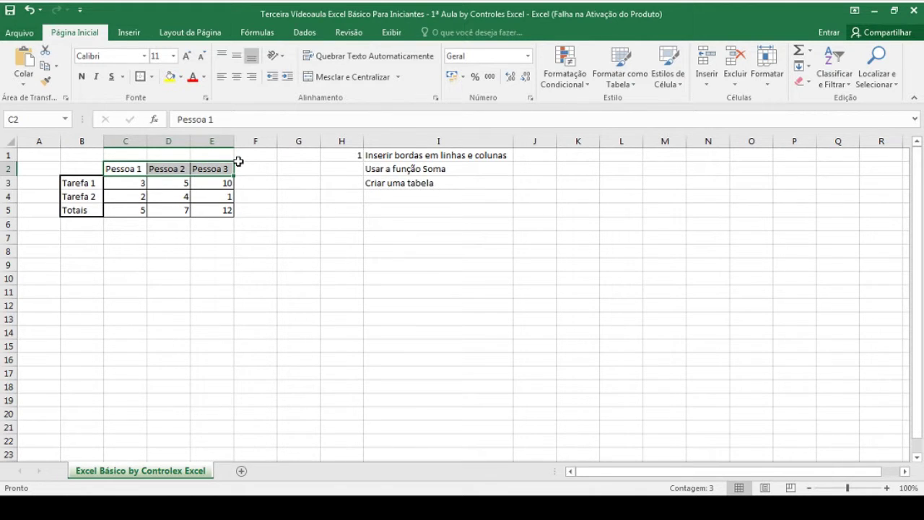
{"action": "left_click", "coordinate": [143, 75]}
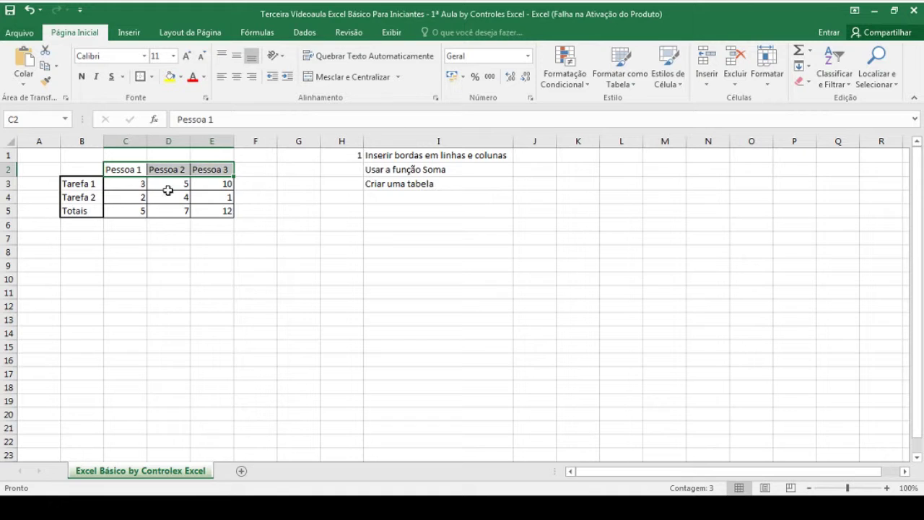
Step: Apply a thick outside border around the table's value and total cells in C3 to E5
{"action": "left_click", "coordinate": [141, 185]}
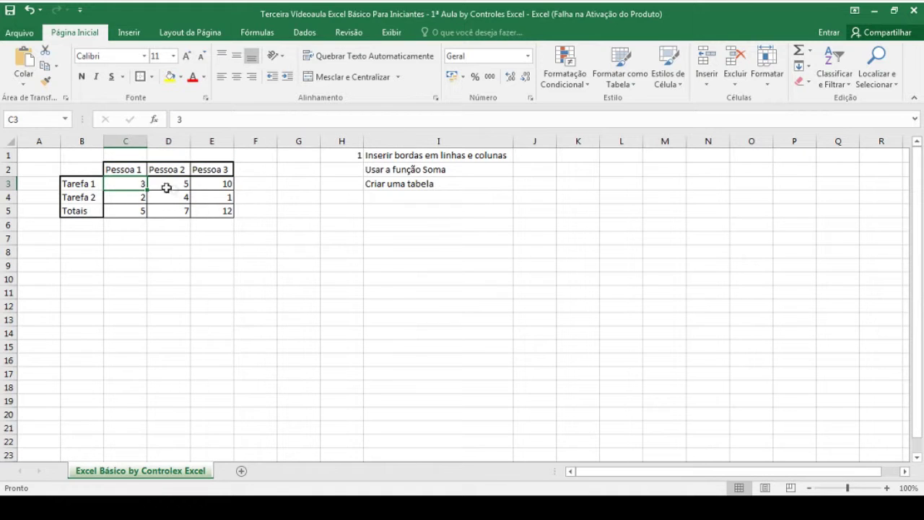
{"action": "left_click", "coordinate": [211, 214]}
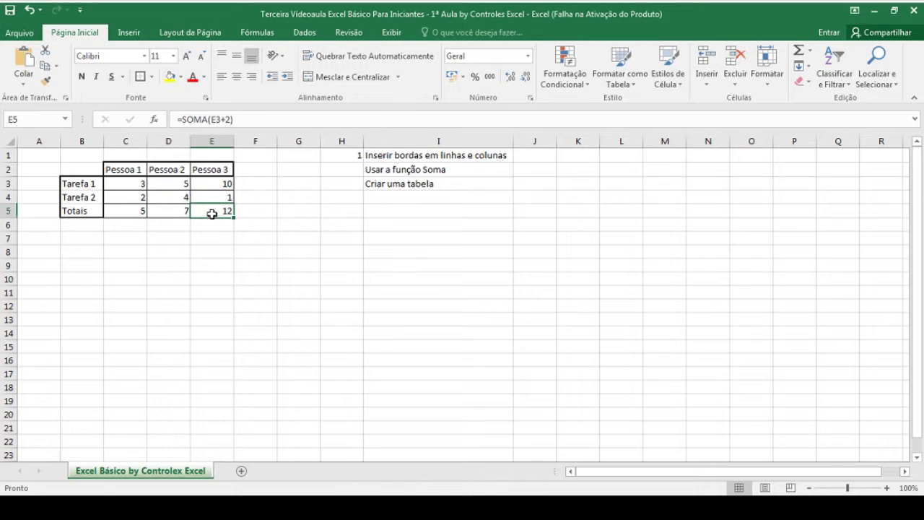
{"action": "left_click", "coordinate": [137, 183], "text": "shift"}
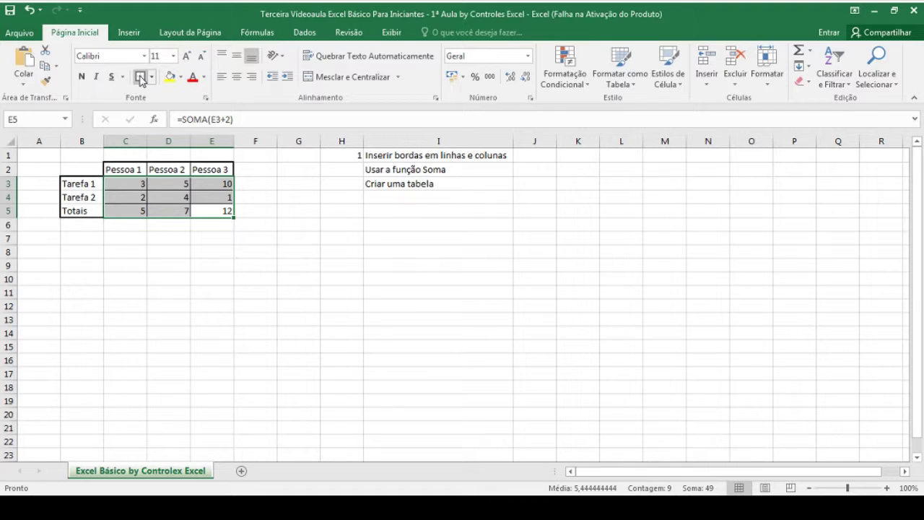
{"action": "left_click", "coordinate": [141, 77]}
{"action": "left_click", "coordinate": [245, 196]}
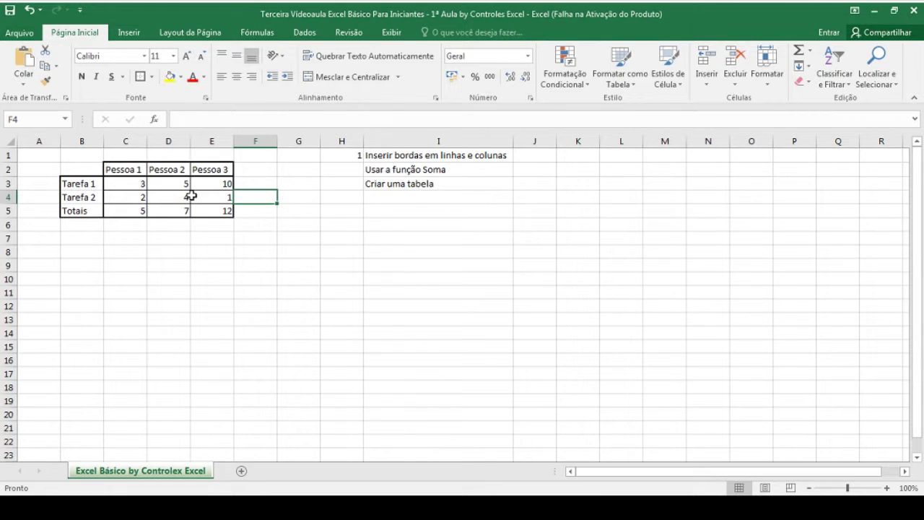
Step: Fill the total cells C5 to E5 with light green
{"action": "double_click", "coordinate": [141, 211]}
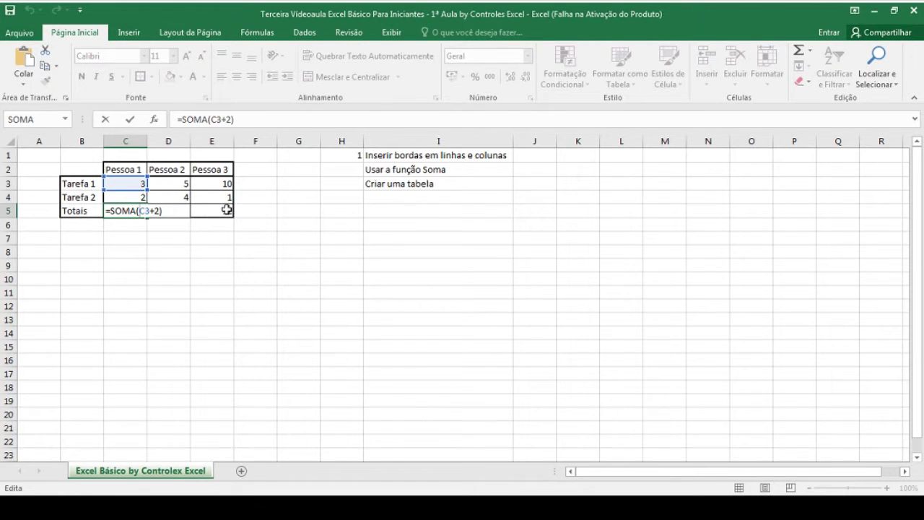
{"action": "key", "text": "Tab"}
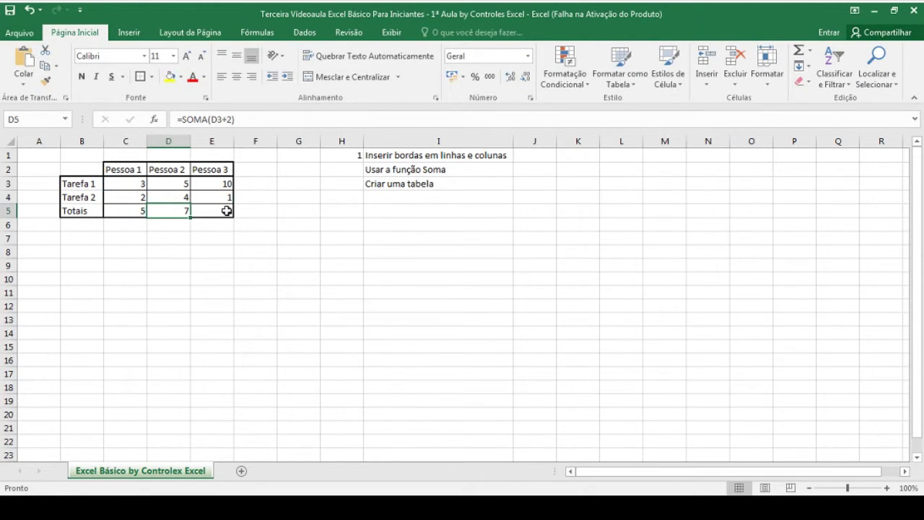
{"action": "key", "text": "Left"}
{"action": "key", "text": "shift+Right"}
{"action": "key", "text": "shift+Right"}
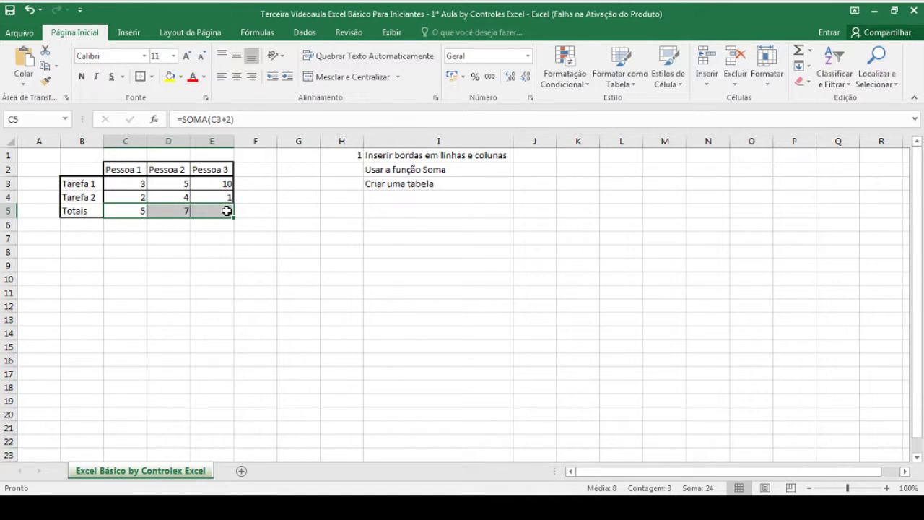
{"action": "left_click", "coordinate": [180, 80]}
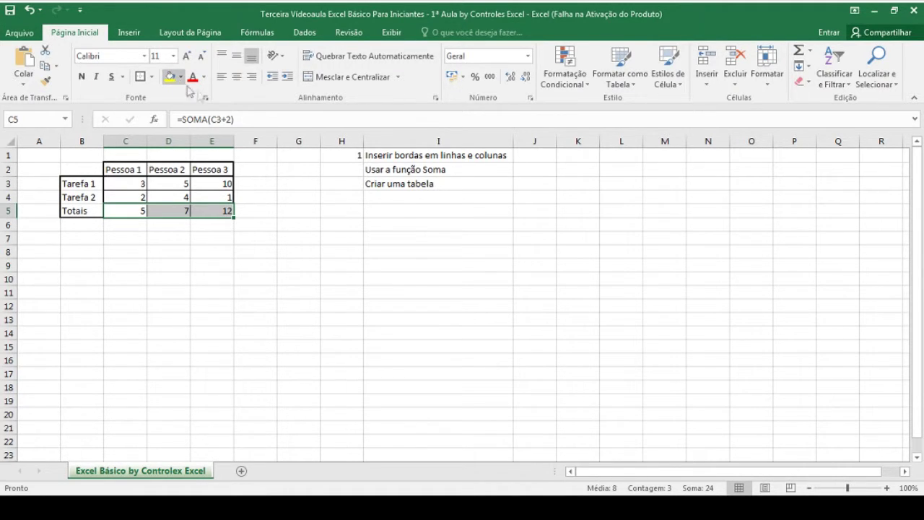
{"action": "left_click", "coordinate": [273, 122]}
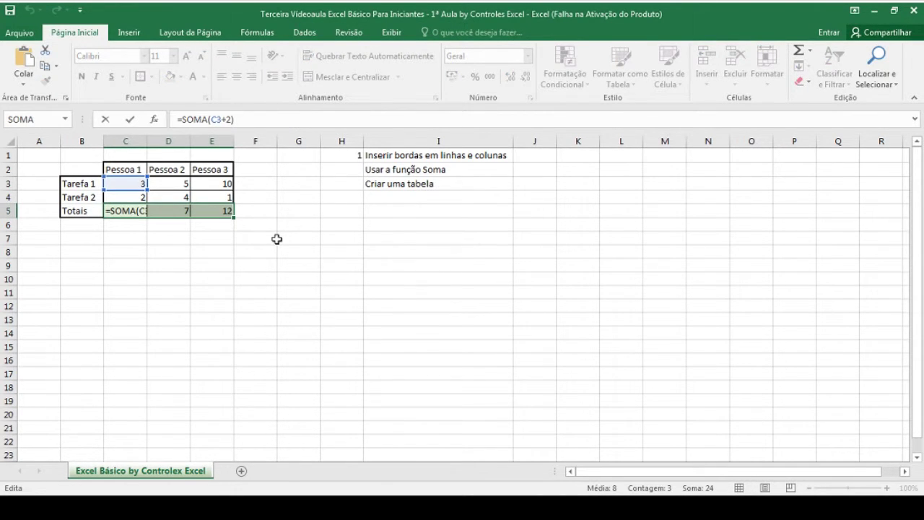
{"action": "key", "text": "Return"}
{"action": "key", "text": "Return"}
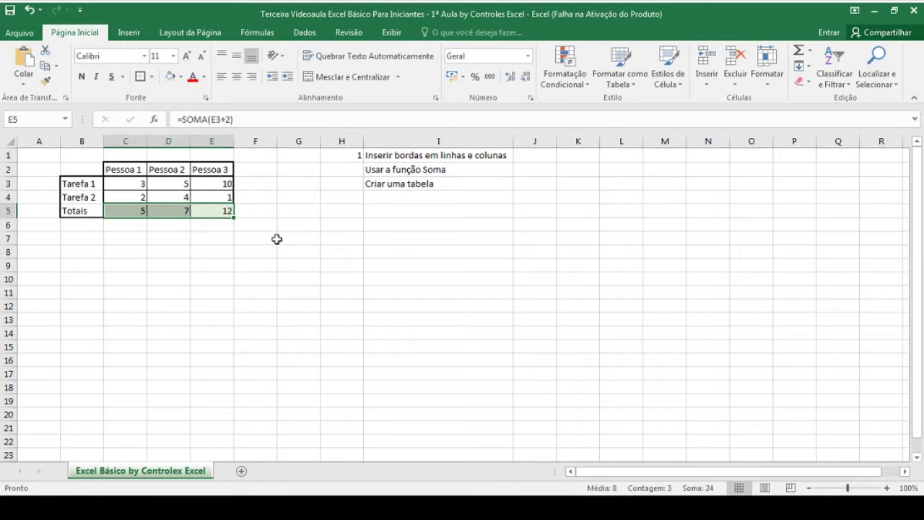
{"action": "key", "text": "Return"}
{"action": "key", "text": "Return"}
{"action": "key", "text": "Return"}
{"action": "key", "text": "Return"}
{"action": "key", "text": "Return"}
{"action": "key", "text": "Return"}
{"action": "key", "text": "Return"}
{"action": "key", "text": "Return"}
{"action": "key", "text": "Return"}
{"action": "left_click", "coordinate": [206, 237]}
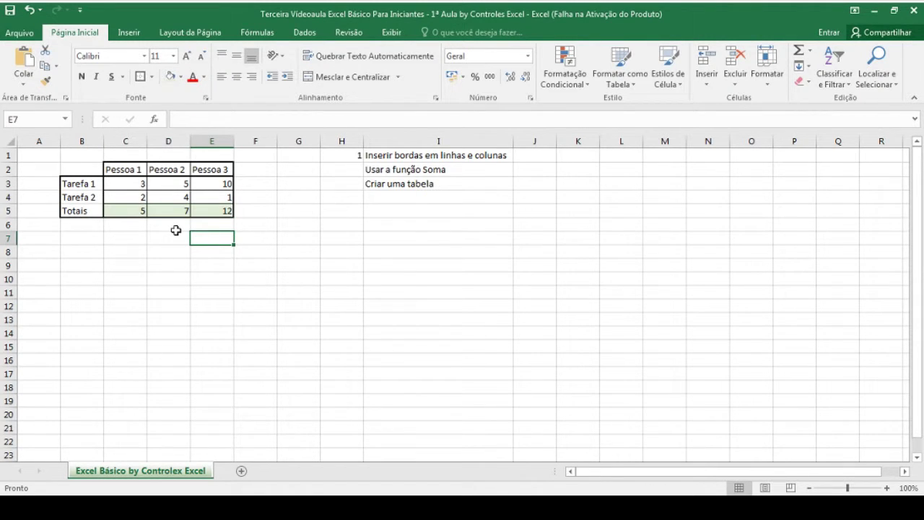
Step: Apply the same light green fill to the empty cell C8 below the table
{"action": "key", "text": "Left"}
{"action": "key", "text": "Left"}
{"action": "key", "text": "Left"}
{"action": "key", "text": "Down"}
{"action": "key", "text": "Right"}
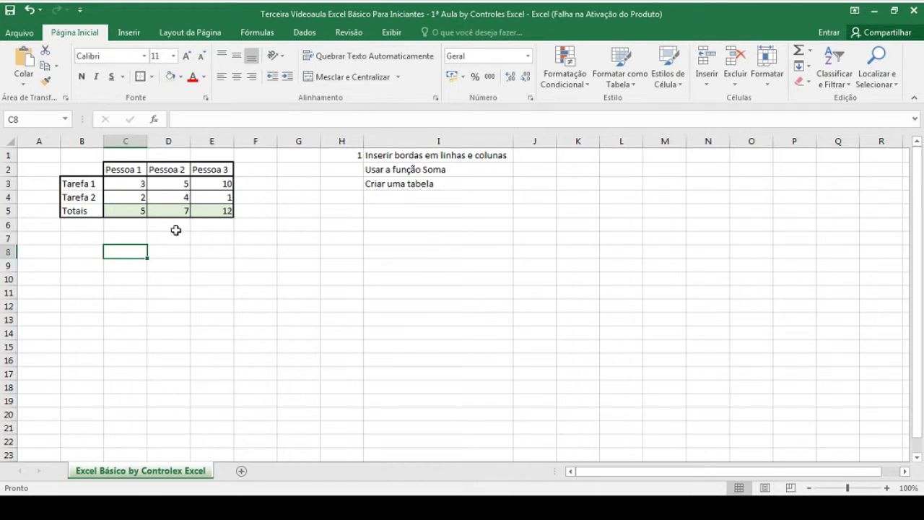
{"action": "left_click", "coordinate": [171, 76]}
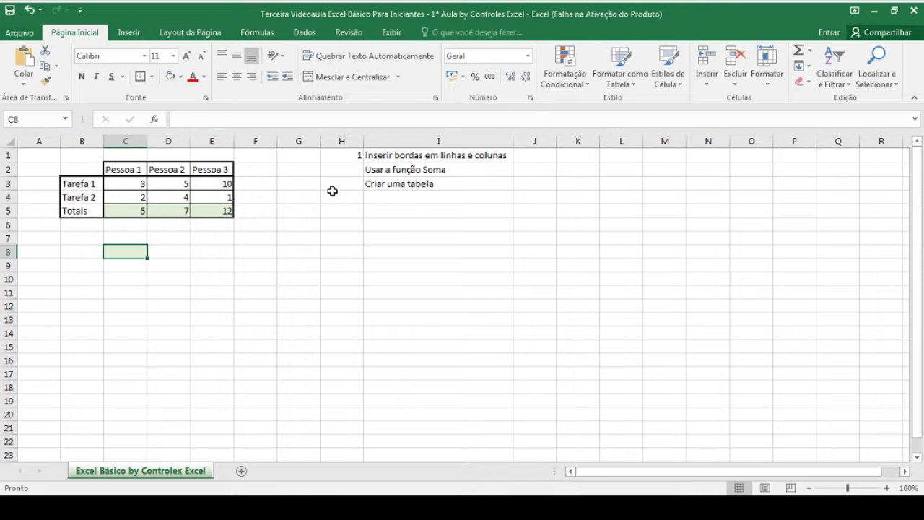
Step: Enter the label "Totais:" in cell B8, beside the light green cell
{"action": "key", "text": "Left"}
{"action": "type", "text": "to"}
{"action": "key", "text": "BackSpace"}
{"action": "type", "text": "o"}
{"action": "key", "text": "BackSpace"}
{"action": "key", "text": "BackSpace"}
{"action": "type", "text": "Total"}
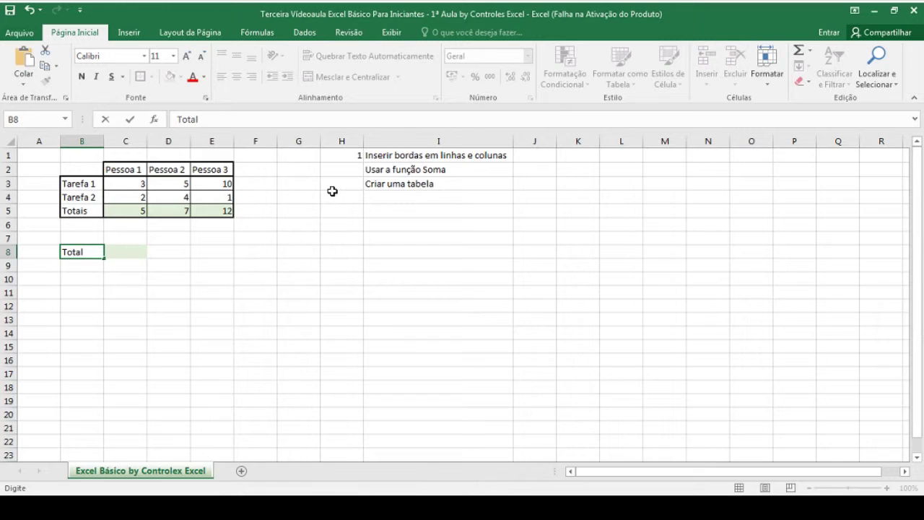
{"action": "key", "text": "BackSpace"}
{"action": "type", "text": "is:"}
{"action": "key", "text": "Tab"}
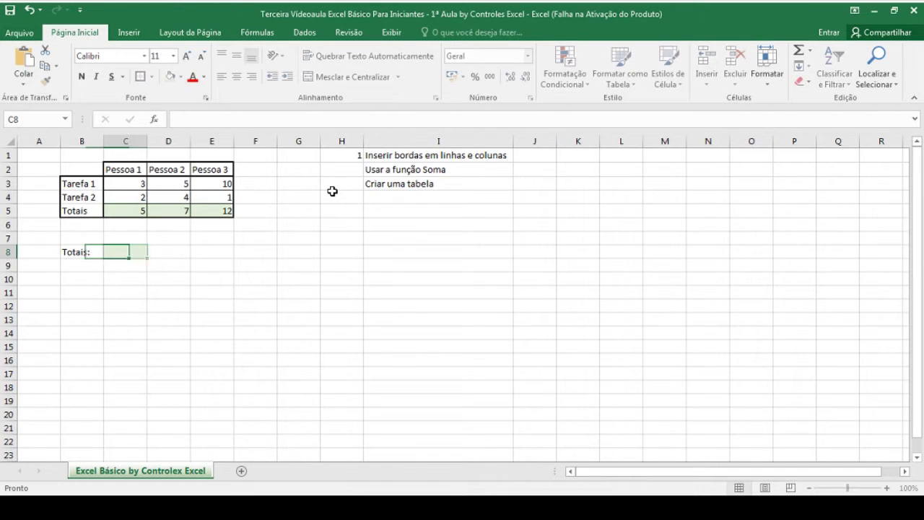
Step: Move the "Totais:" label from B8 into the light green cell C8
{"action": "key", "text": "Left"}
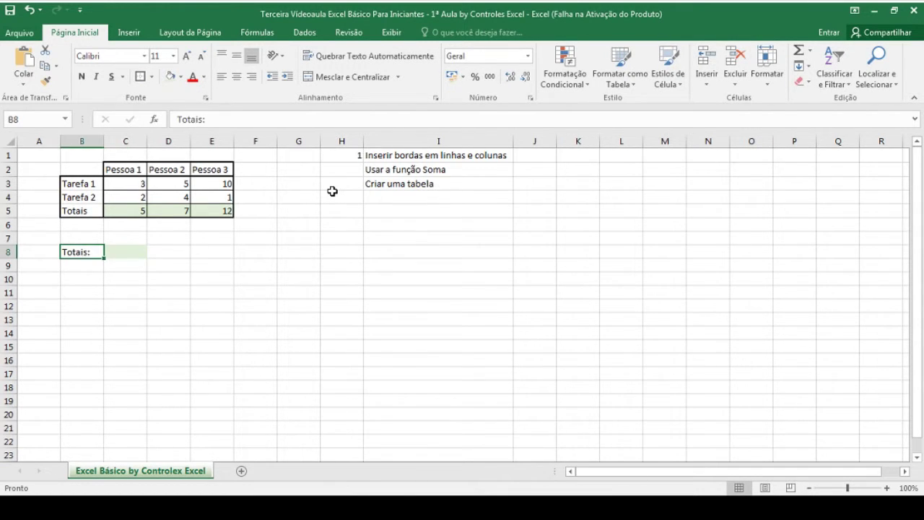
{"action": "key", "text": "ctrl+c"}
{"action": "key", "text": "Right"}
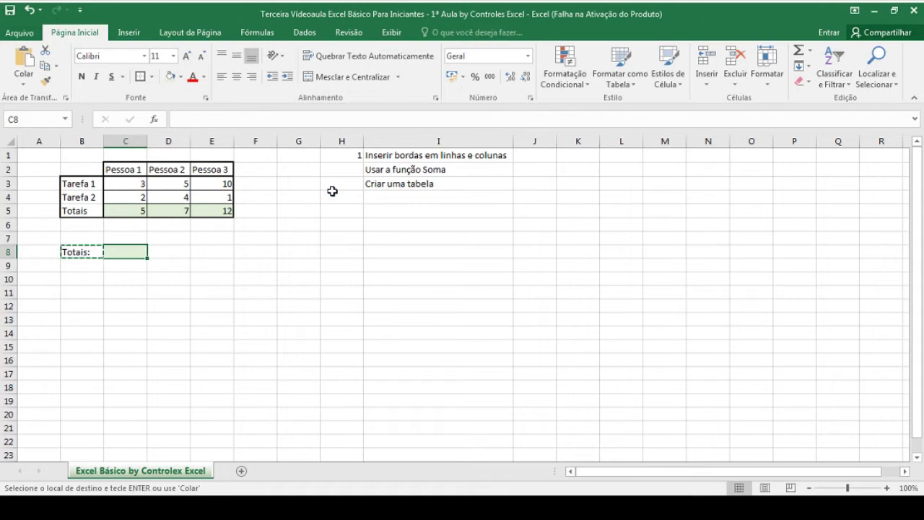
{"action": "key", "text": "ctrl+v"}
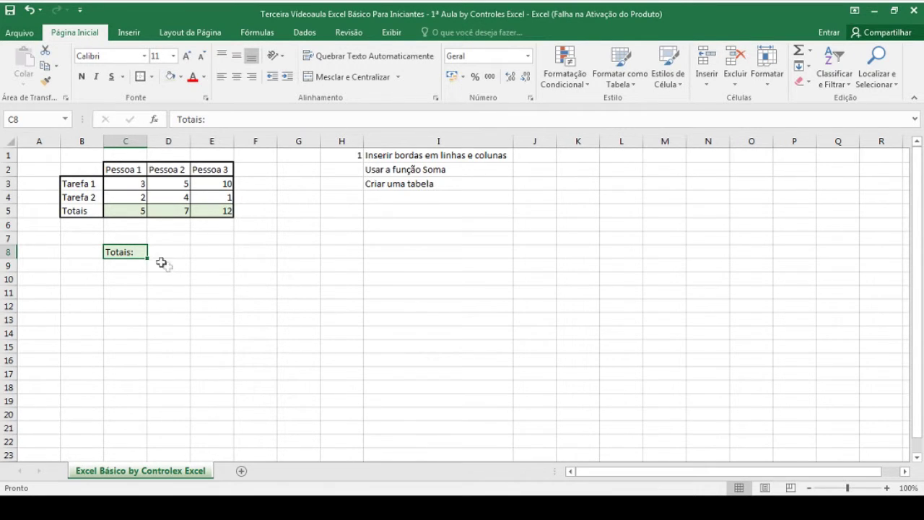
Step: Fill the "Totais" row label in cell B5 with the same light green as the totals
{"action": "double_click", "coordinate": [84, 209]}
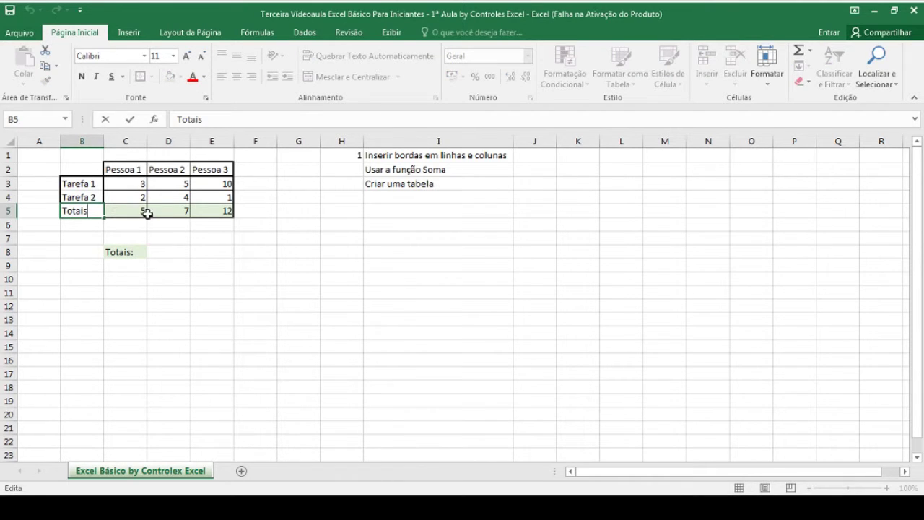
{"action": "key", "text": "Escape"}
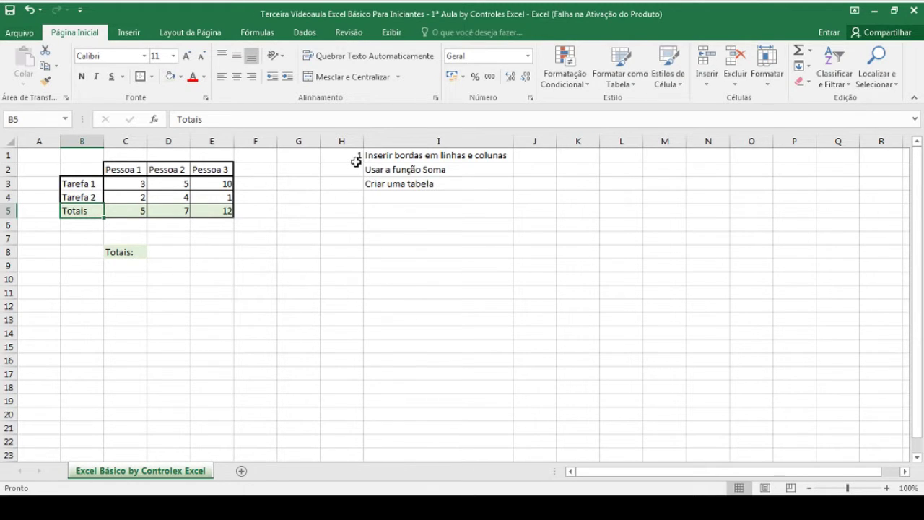
Step: Number the second and third list topics by entering 2 in H2 and 3 in H3
{"action": "left_click", "coordinate": [357, 169]}
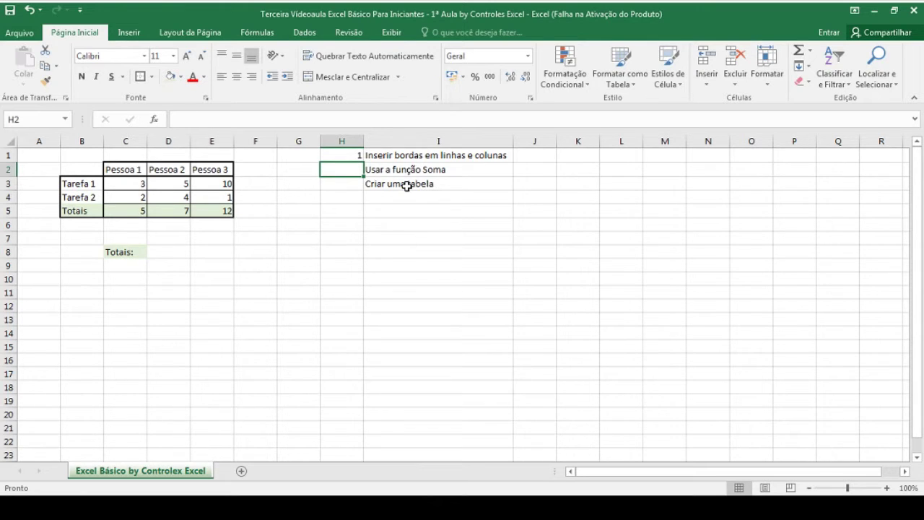
{"action": "type", "text": "2"}
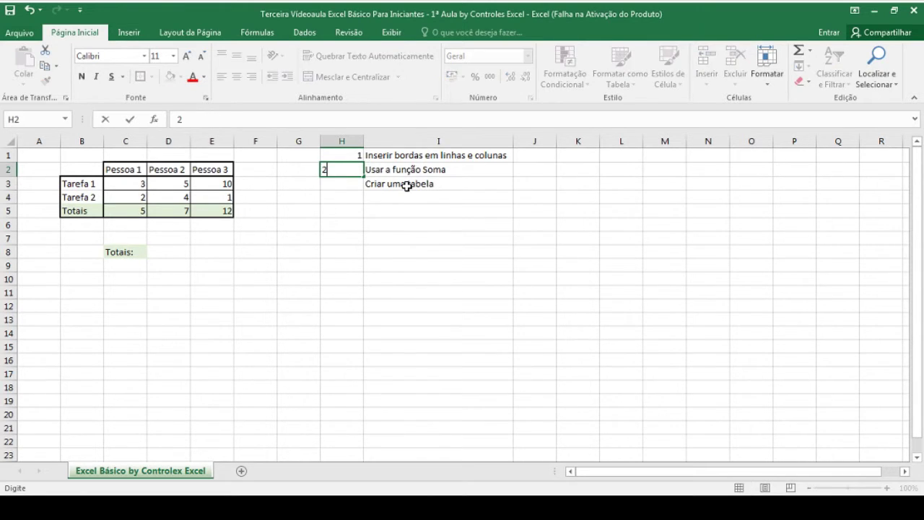
{"action": "key", "text": "Return"}
{"action": "type", "text": "3"}
{"action": "key", "text": "Return"}
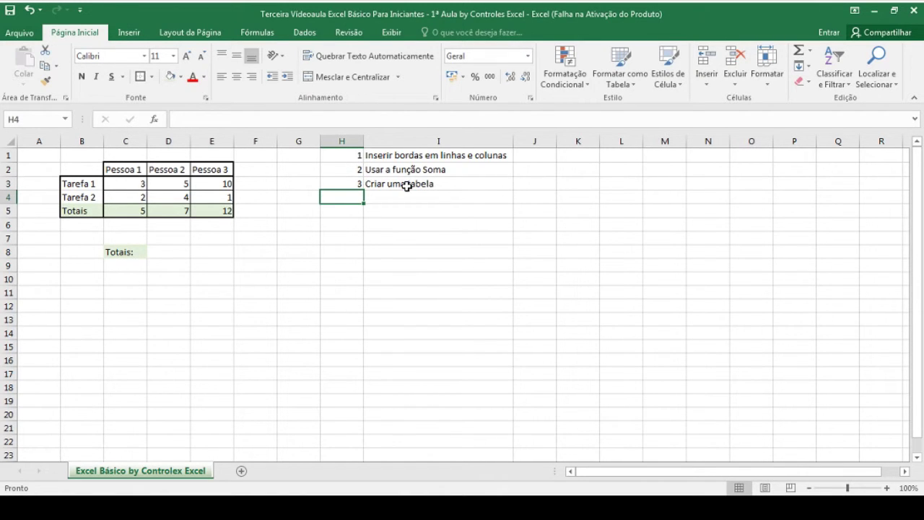
Step: Add topic 4 to the list in row 4 with the text "Preencher com cor uma célula"
{"action": "type", "text": "4"}
{"action": "key", "text": "Tab"}
{"action": "type", "text": "Preen"}
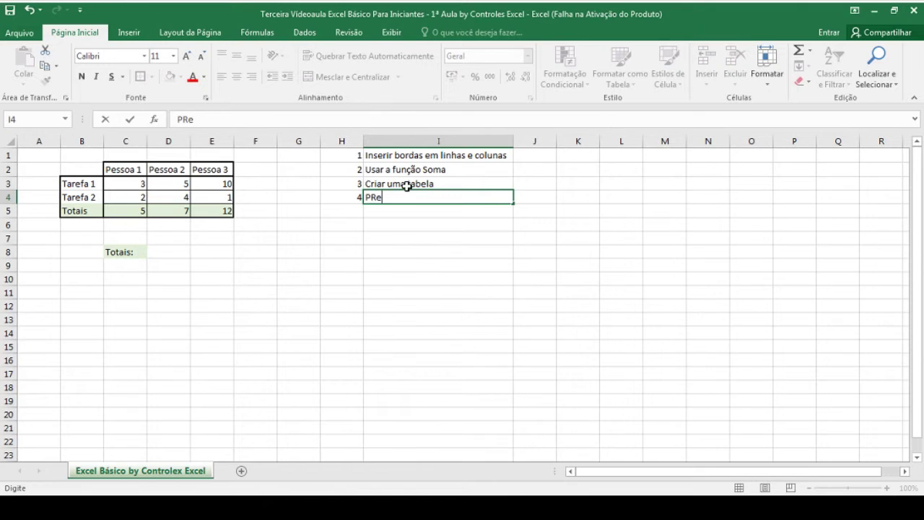
{"action": "type", "text": "ncher"}
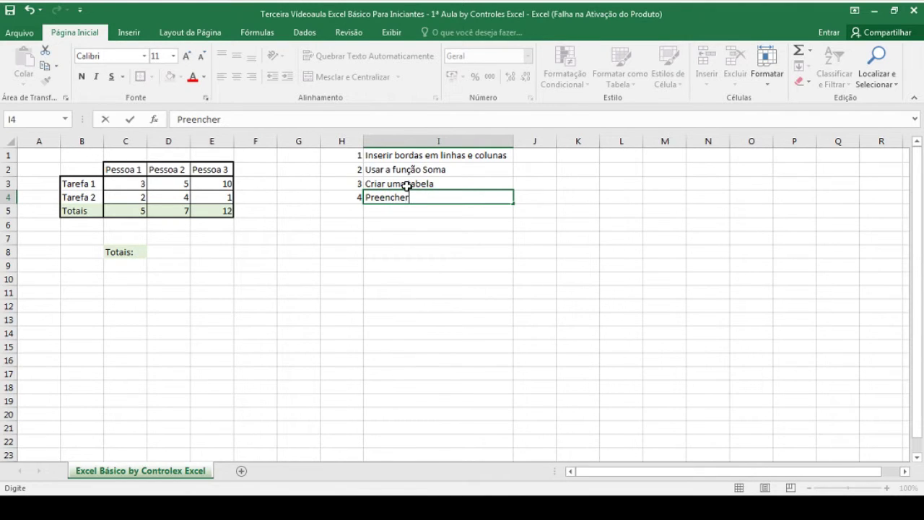
{"action": "type", "text": " com cor uma "}
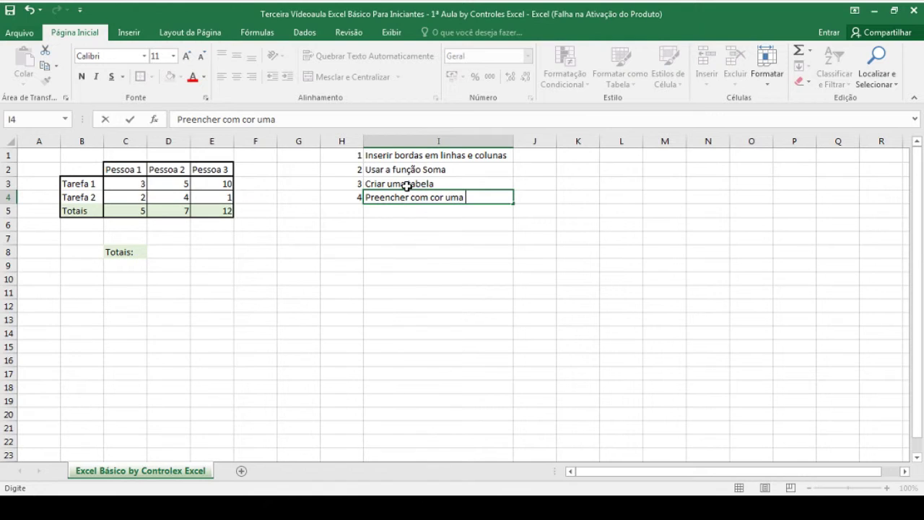
{"action": "type", "text": "células"}
{"action": "key", "text": "BackSpace"}
{"action": "key", "text": "Return"}
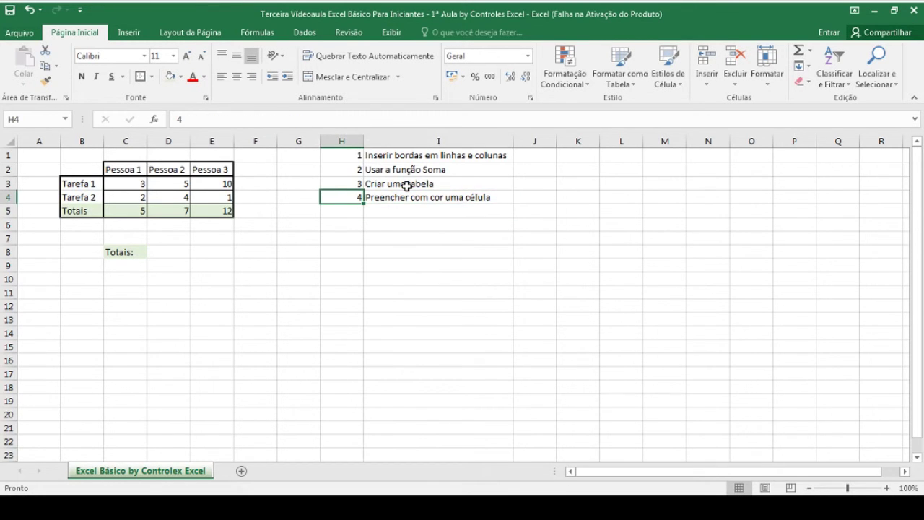
Step: Extend the third topic's text in I3 to "Criar uma tabela e formata-la"
{"action": "left_click", "coordinate": [407, 187]}
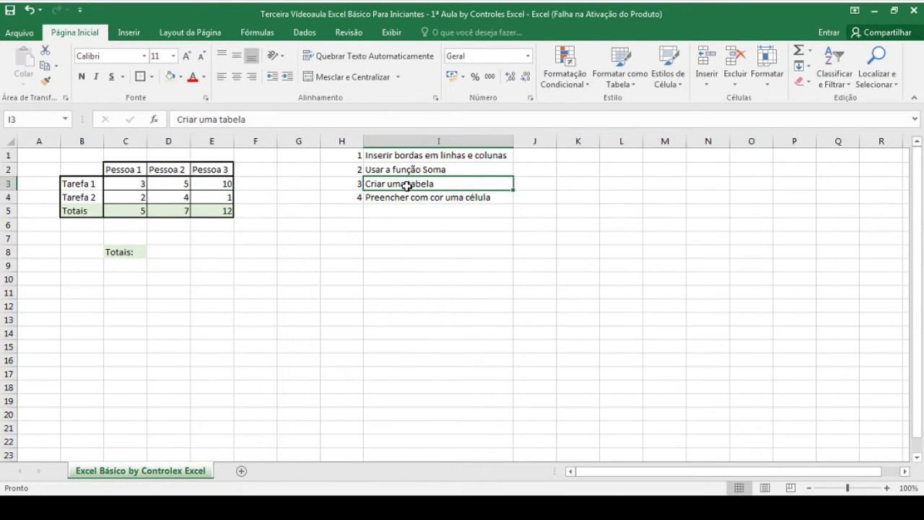
{"action": "key", "text": "F2"}
{"action": "type", "text": "e formatar"}
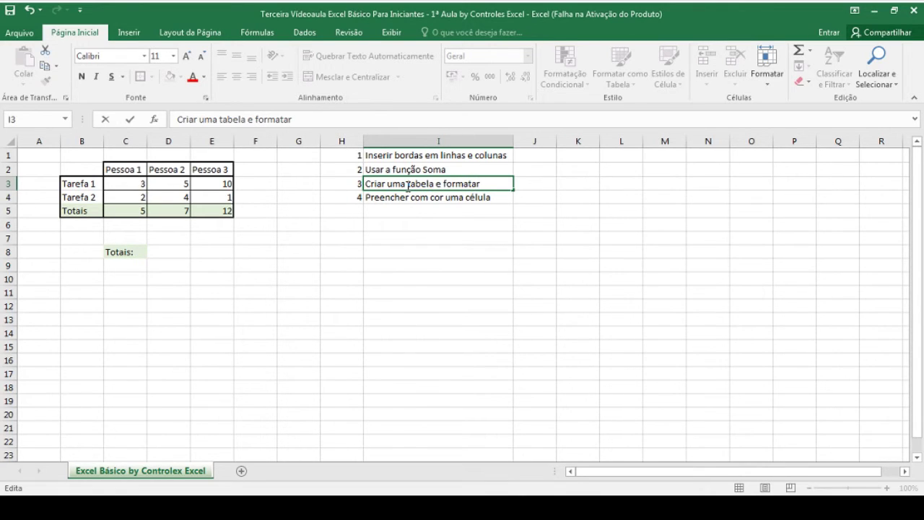
{"action": "key", "text": "BackSpace"}
{"action": "type", "text": "-la"}
{"action": "key", "text": "Return"}
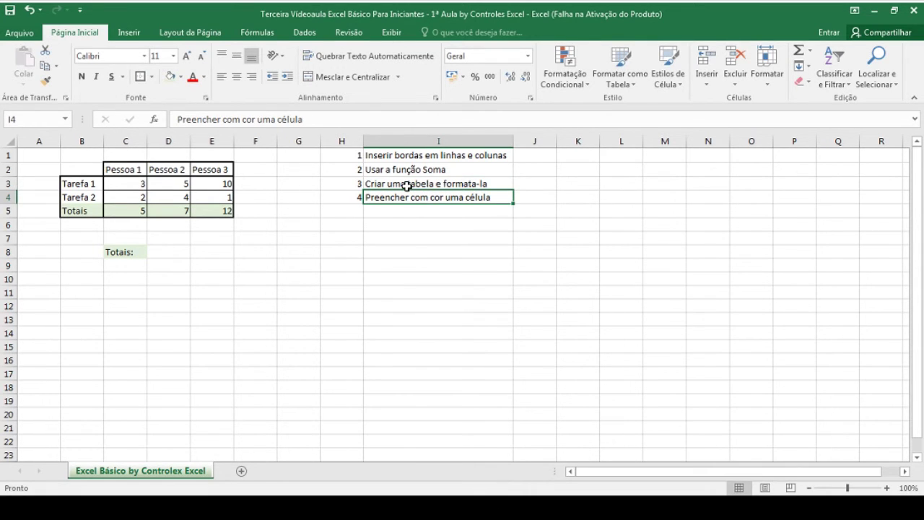
{"action": "key", "text": "Up"}
{"action": "key", "text": "Left"}
{"action": "key", "text": "Down"}
{"action": "key", "text": "Right"}
{"action": "key", "text": "Left"}
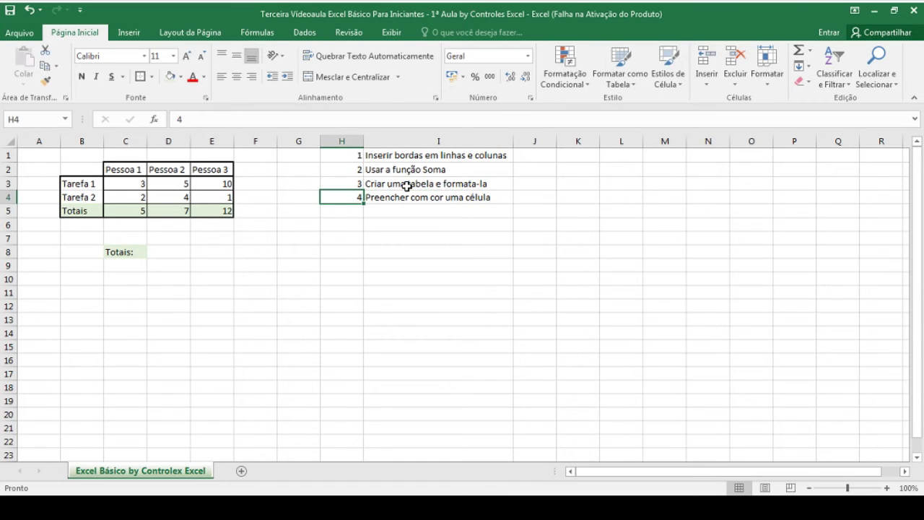